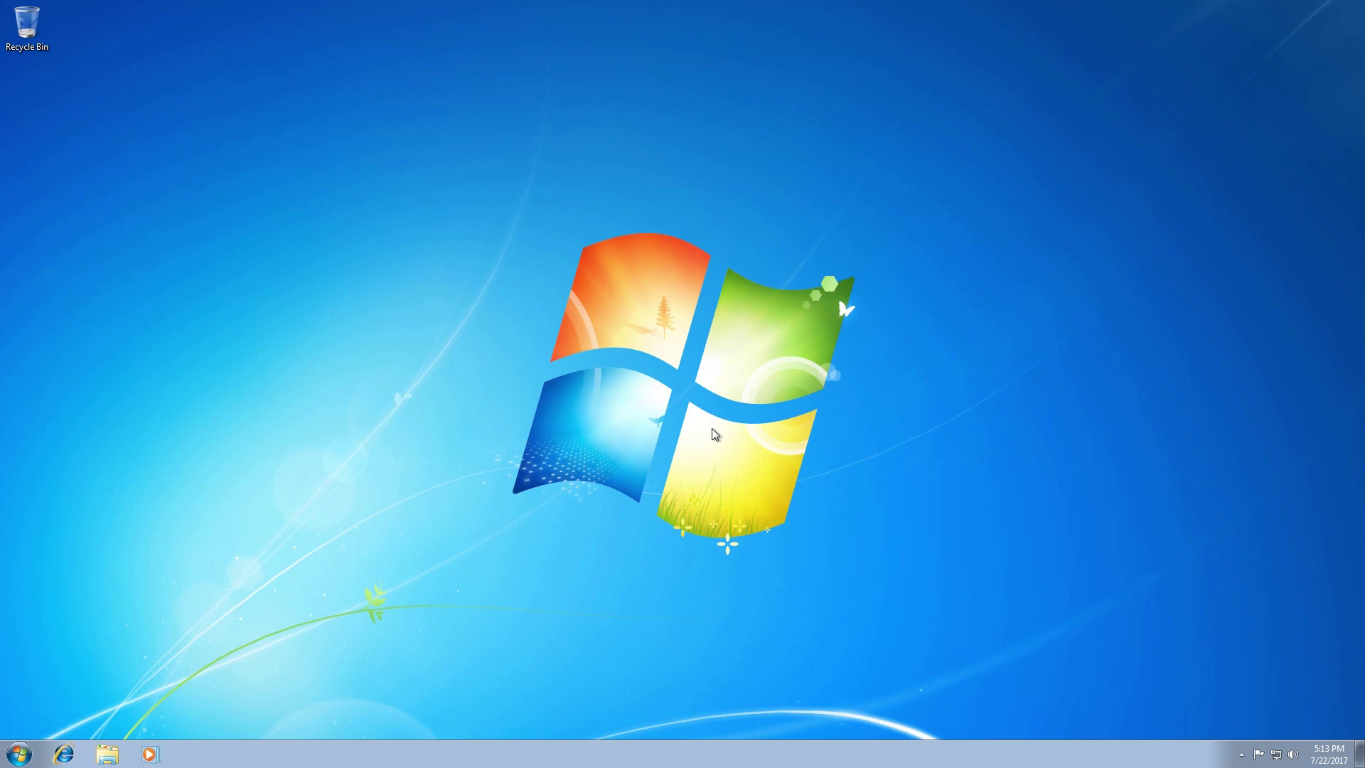
# Check Start and Settings, then open Control Panel from the Win+X quick-link menu.
pyautogui.click(25, 752)
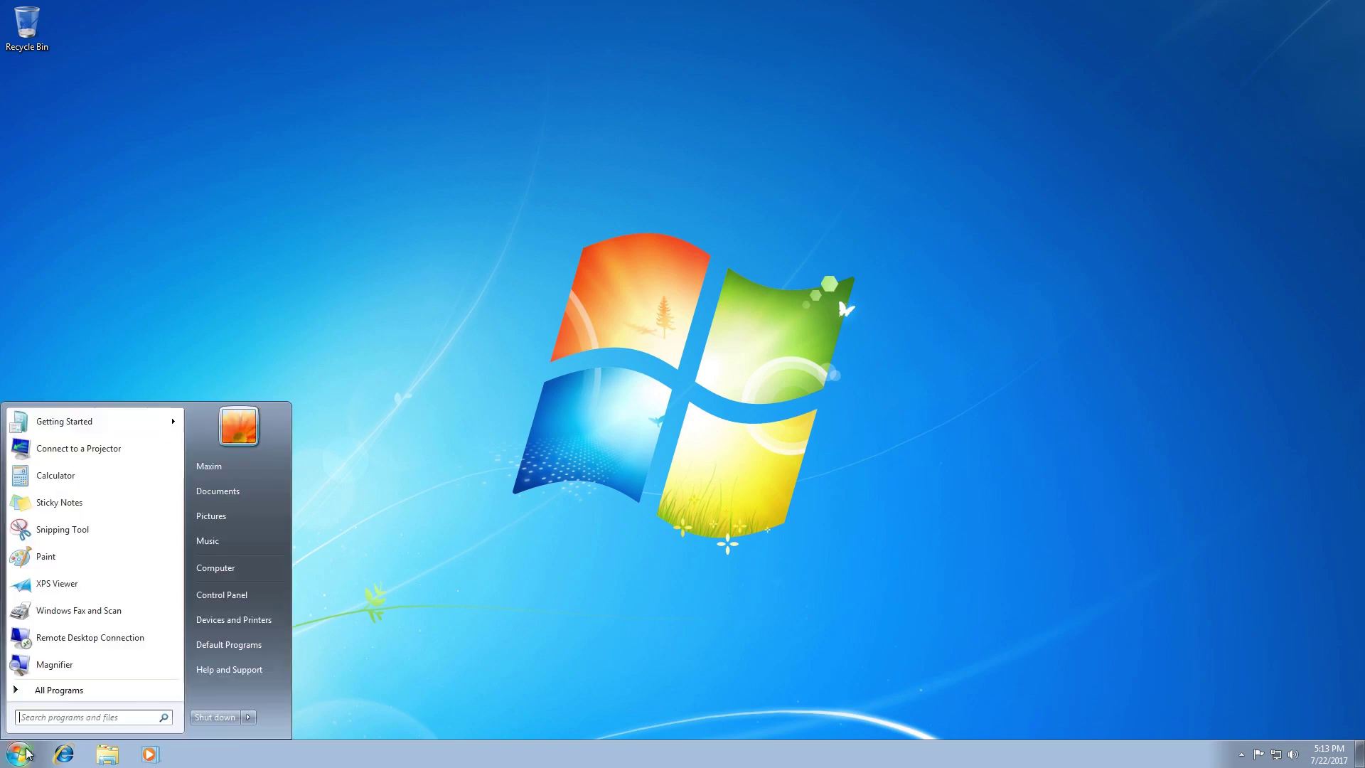
pyautogui.click(224, 596)
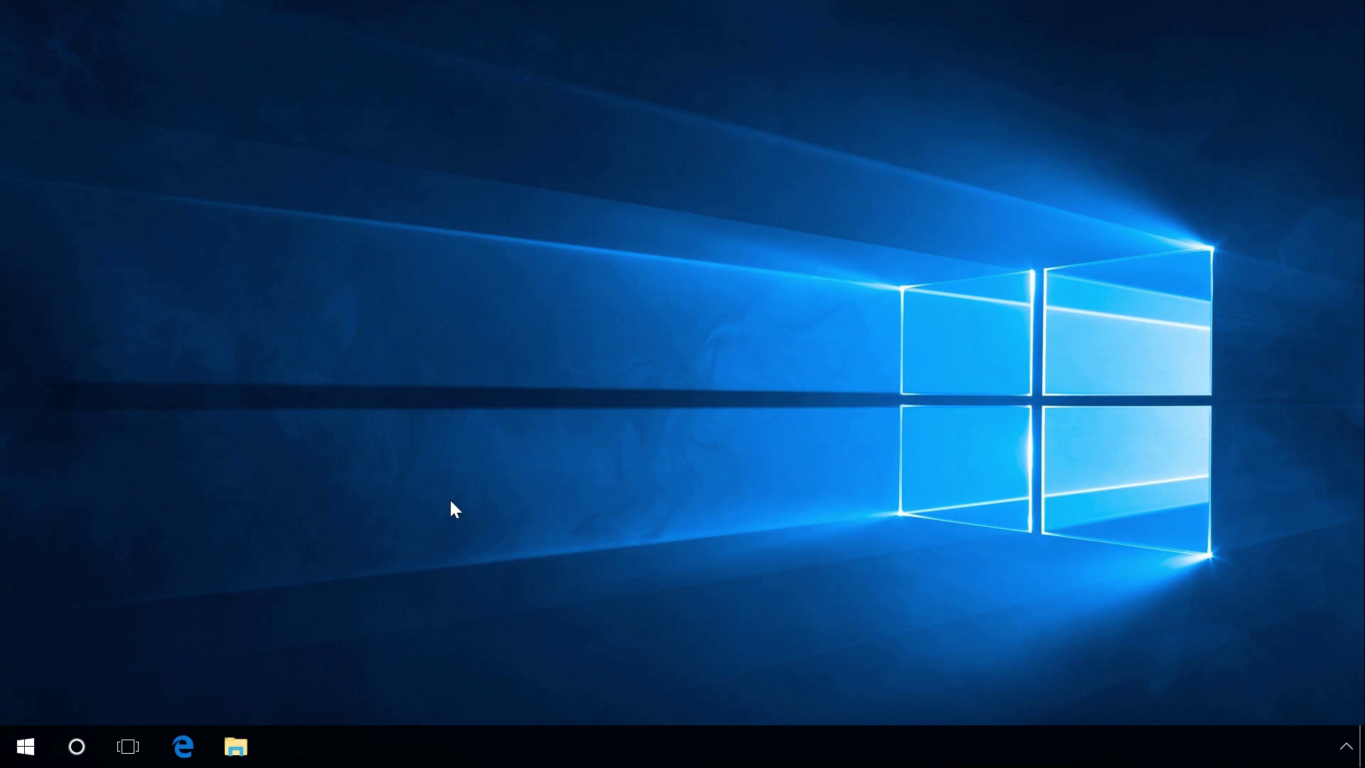
pyautogui.click(32, 747)
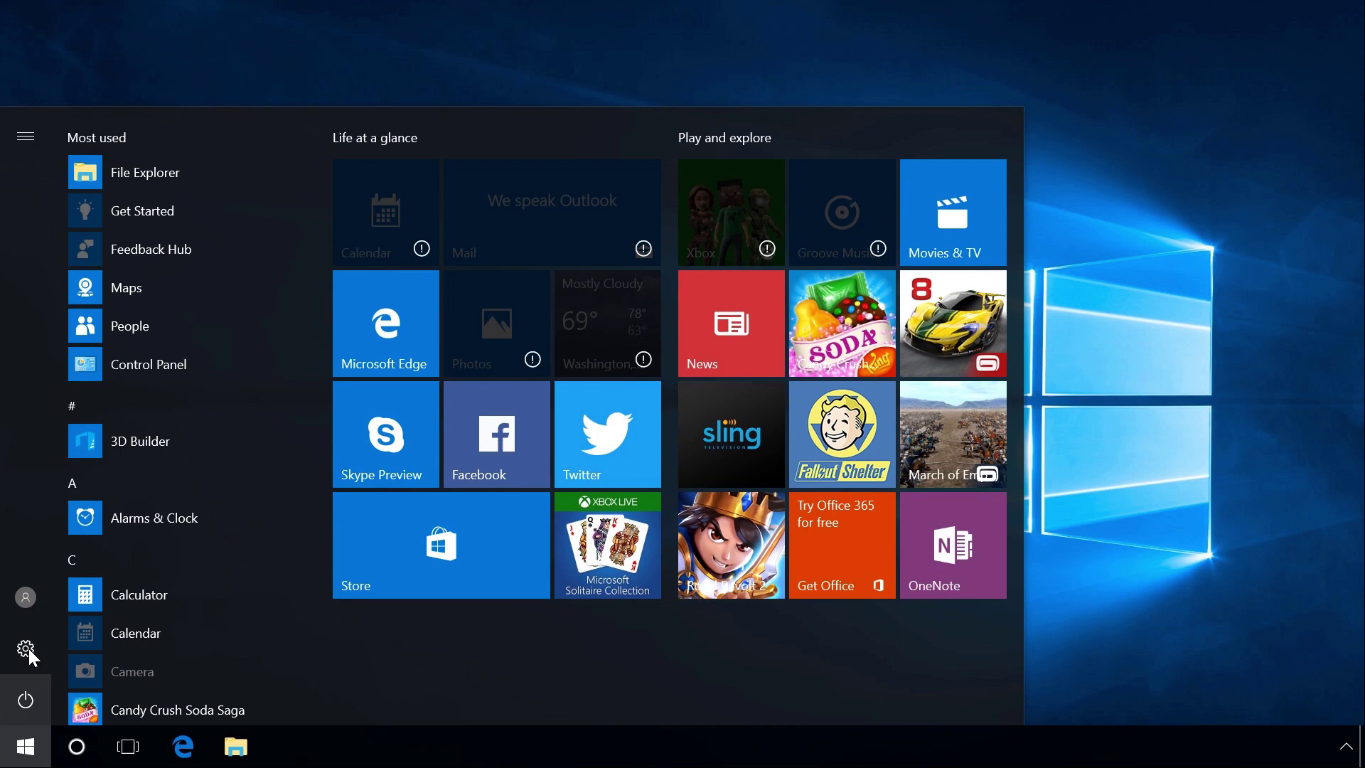
pyautogui.click(29, 648)
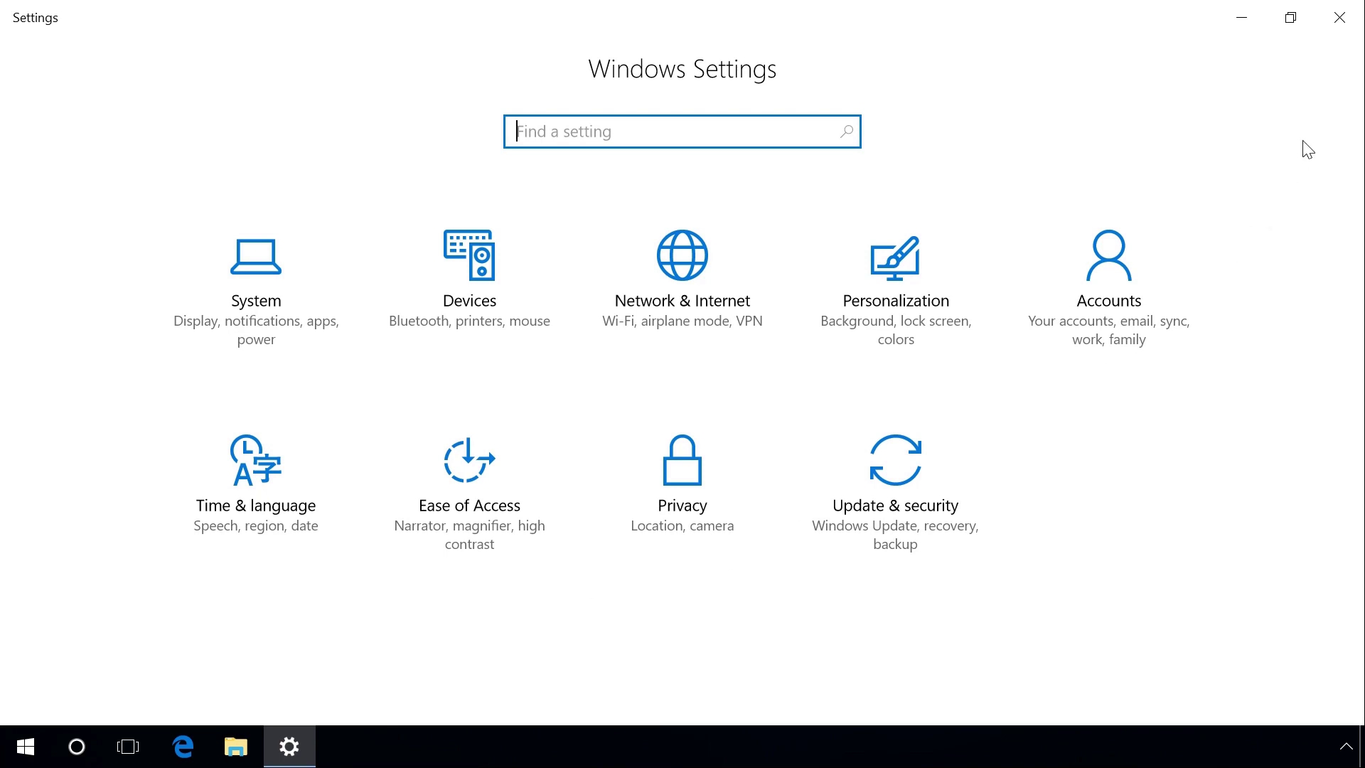
pyautogui.click(1341, 20)
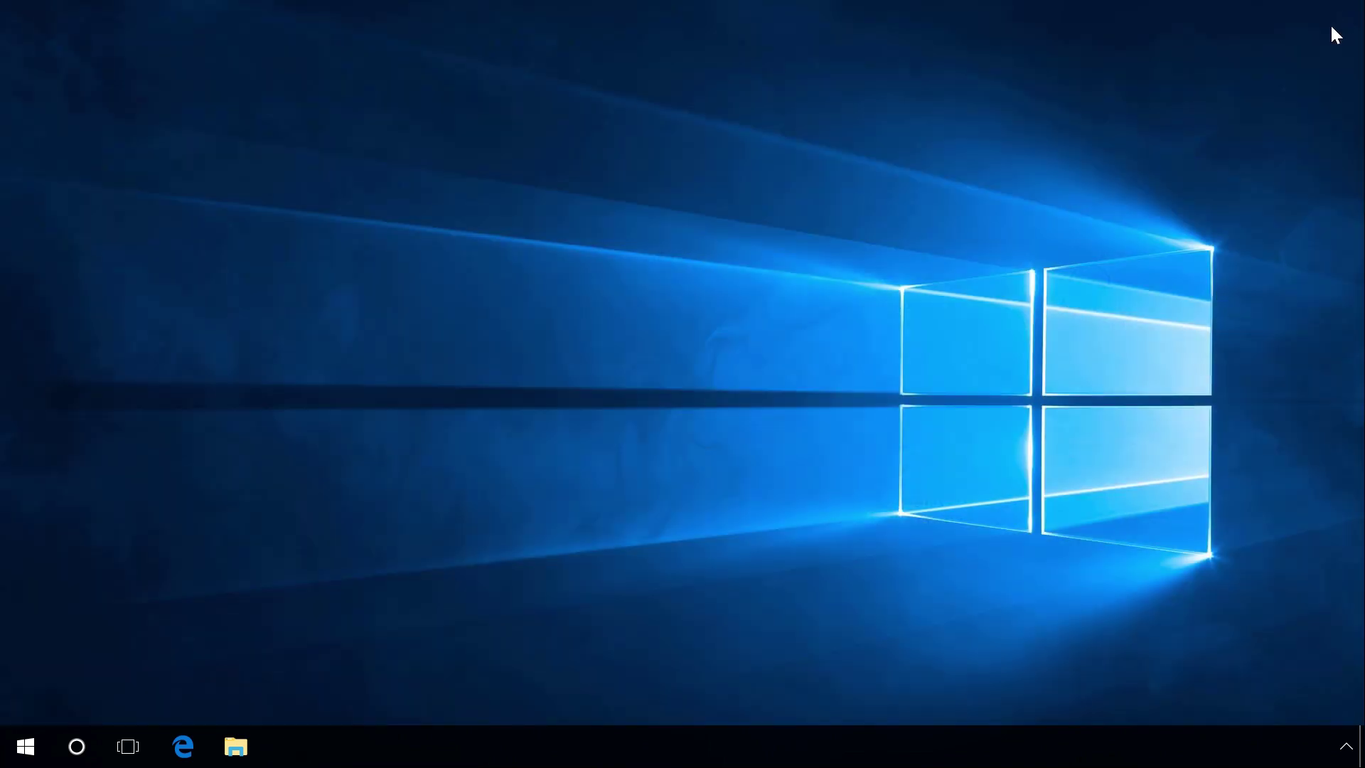
pyautogui.rightClick(28, 746)
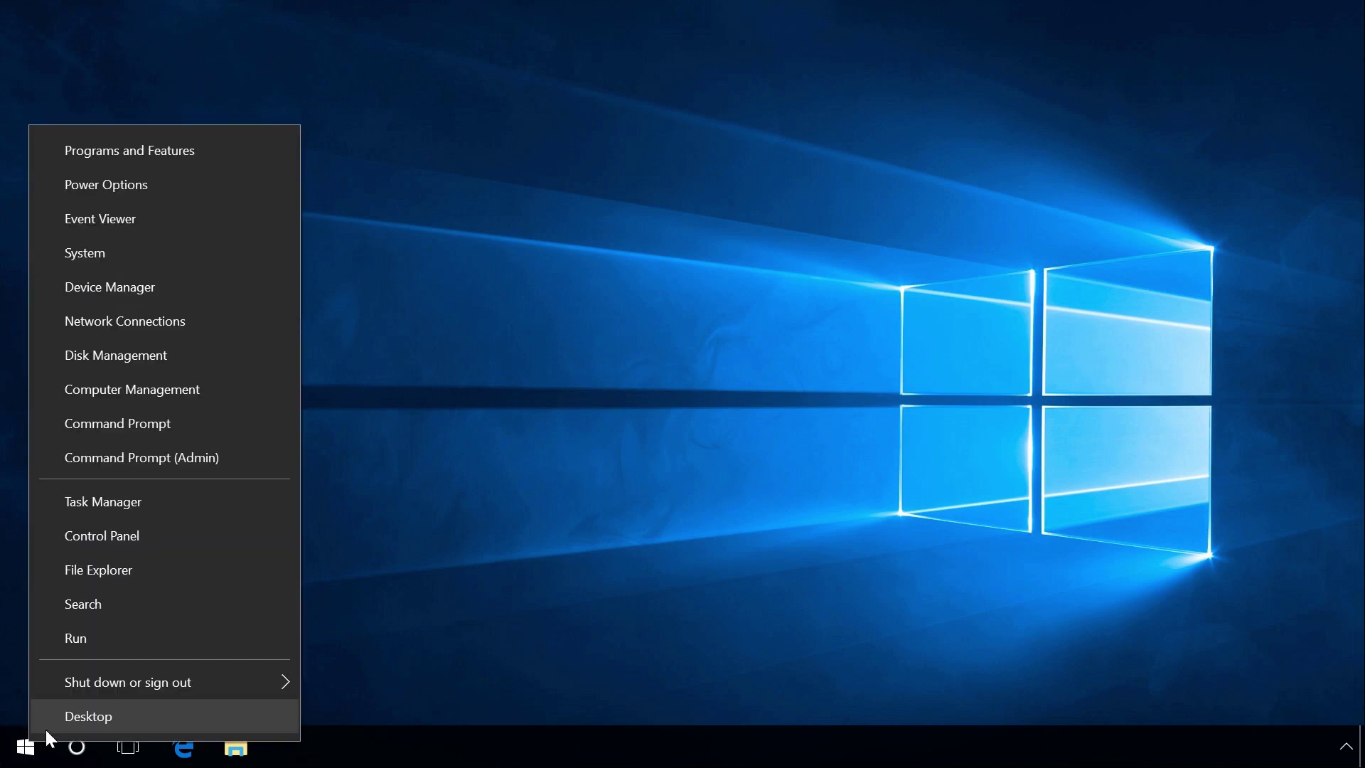
pyautogui.click(115, 538)
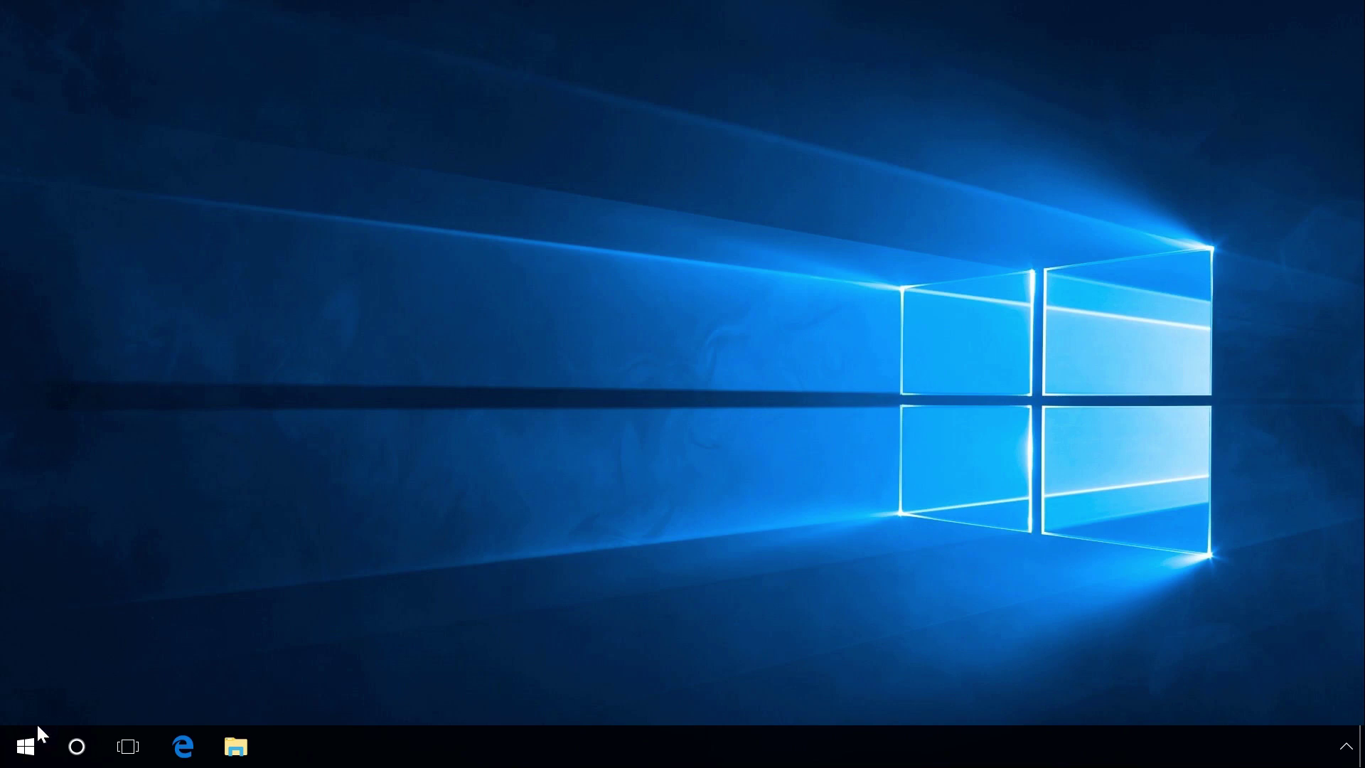
# Launch Control Panel from the Windows System group in the Start menu's app list.
pyautogui.click(26, 742)
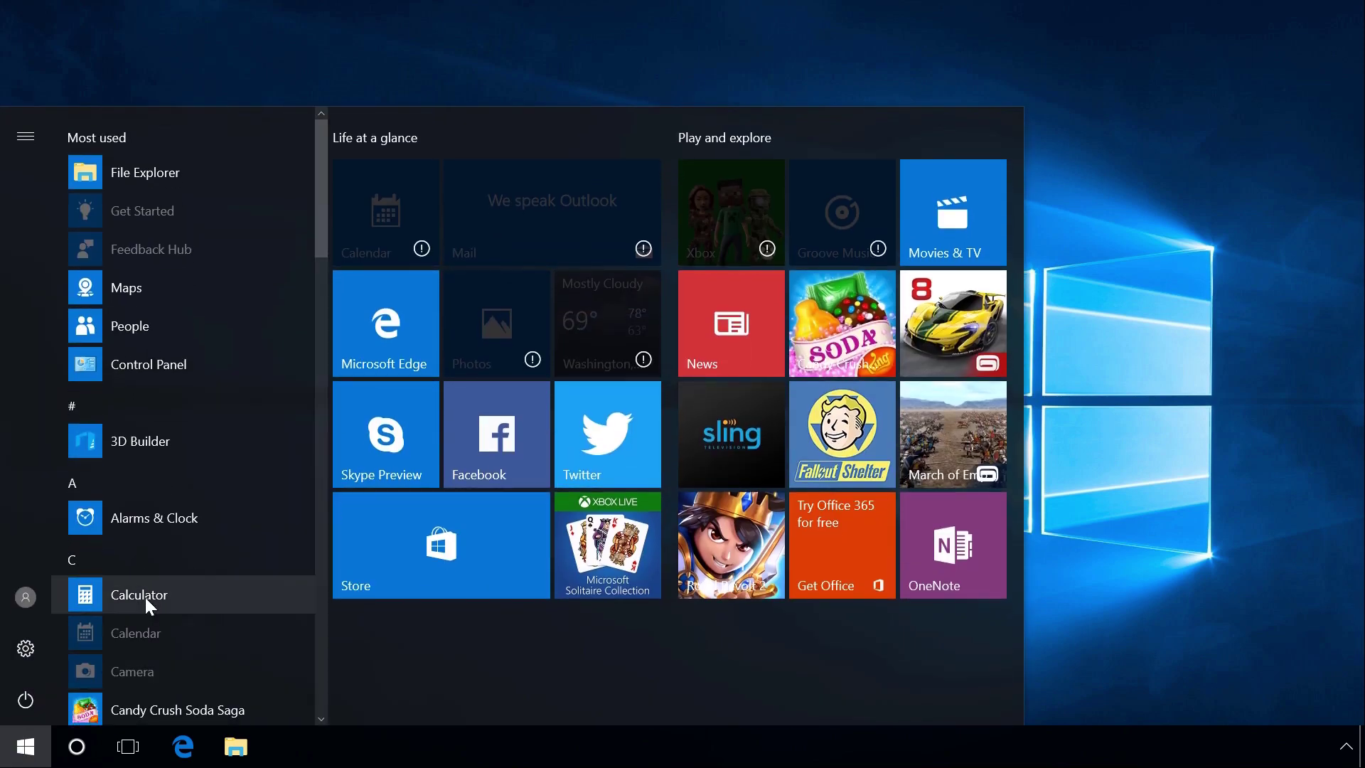
pyautogui.scroll(-10, 145, 597)
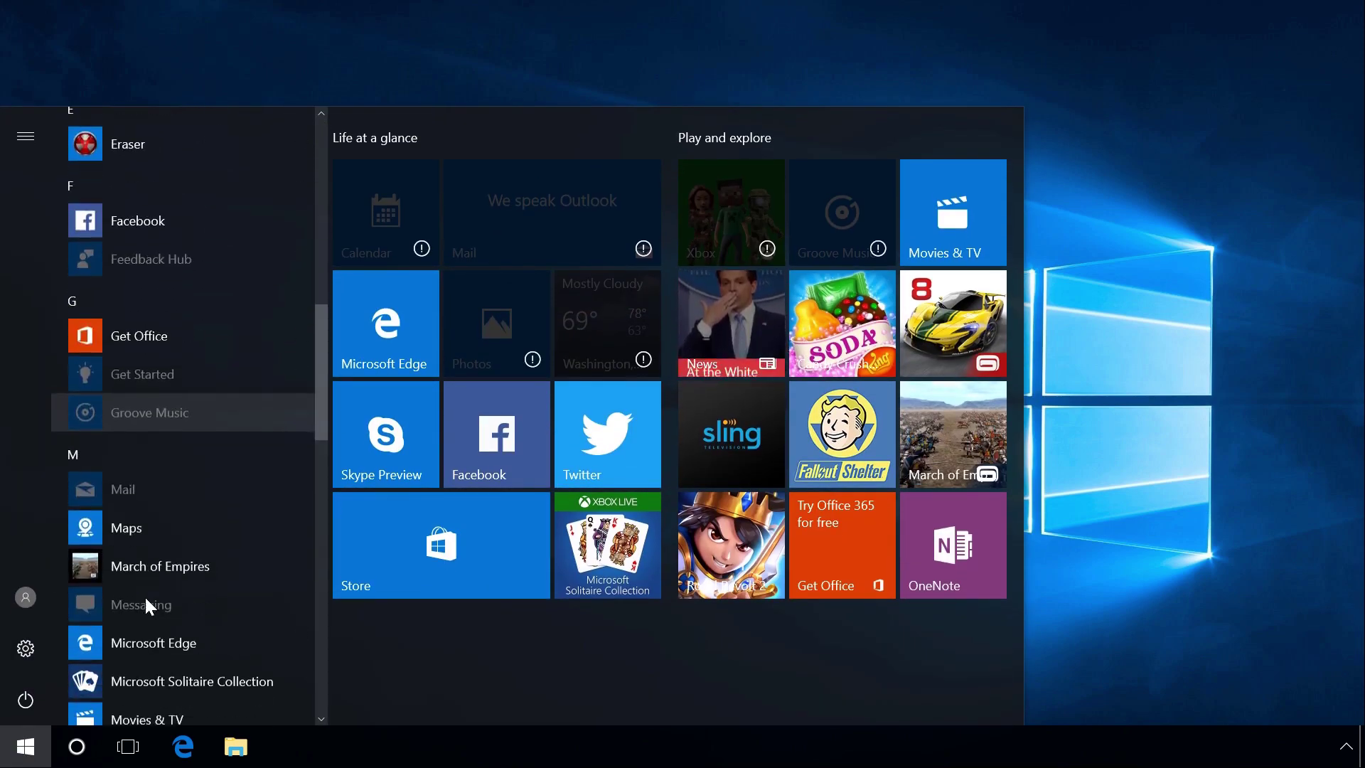
pyautogui.scroll(-10, 145, 599)
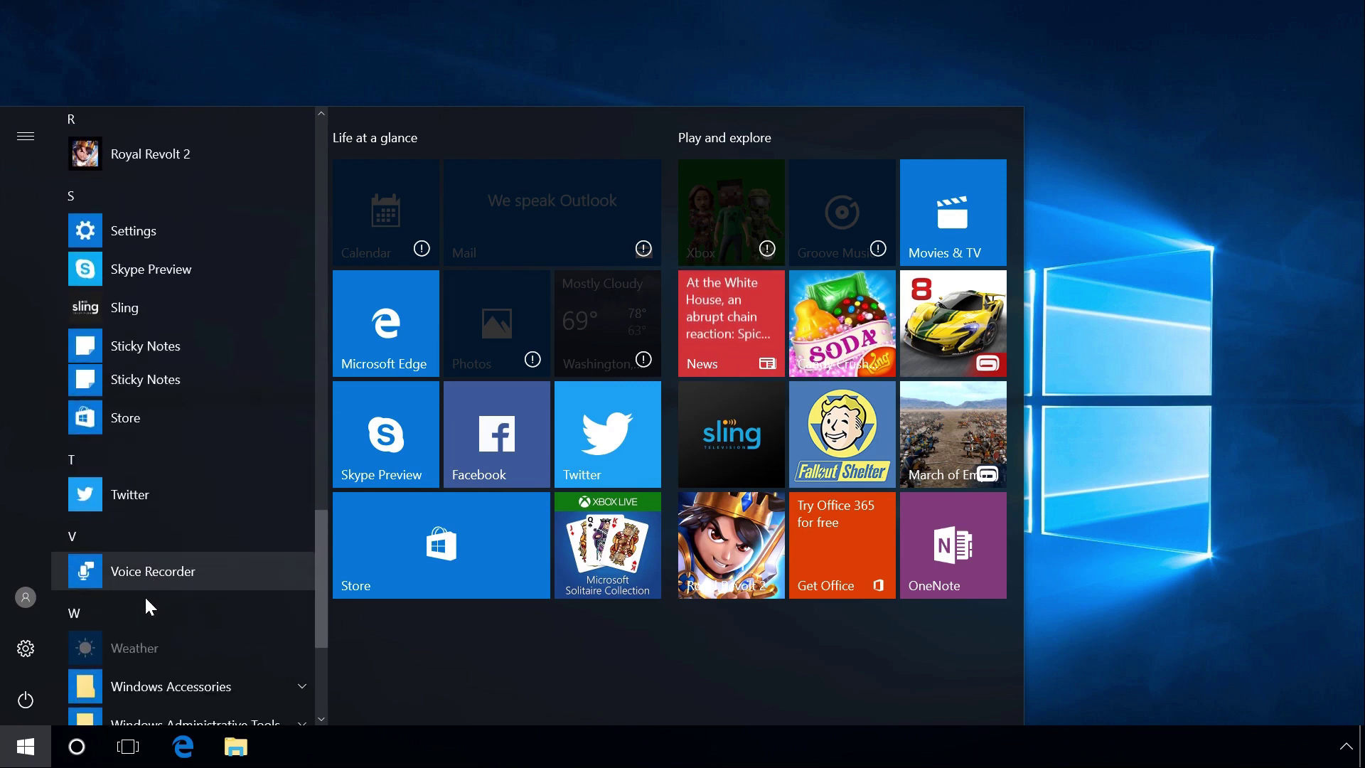
pyautogui.scroll(-4, 145, 597)
pyautogui.click(157, 570)
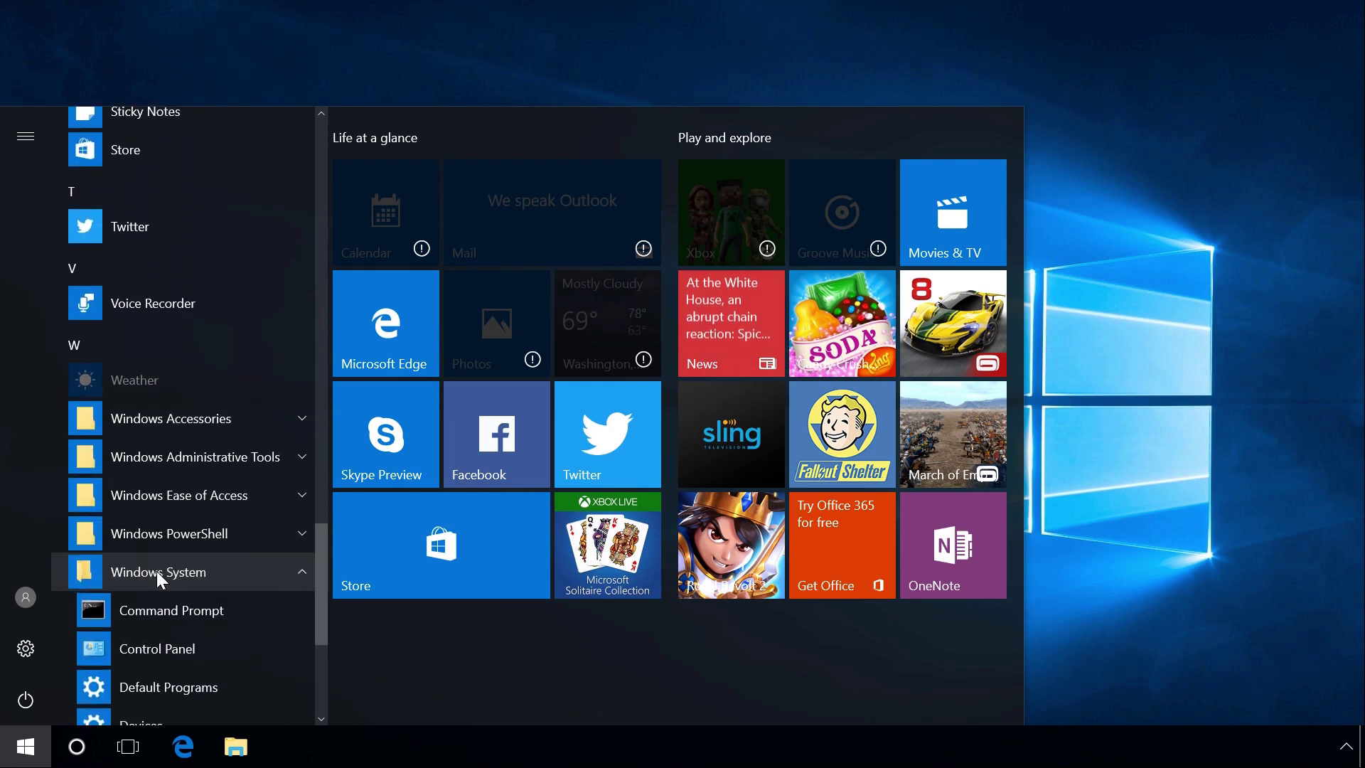
pyautogui.click(156, 568)
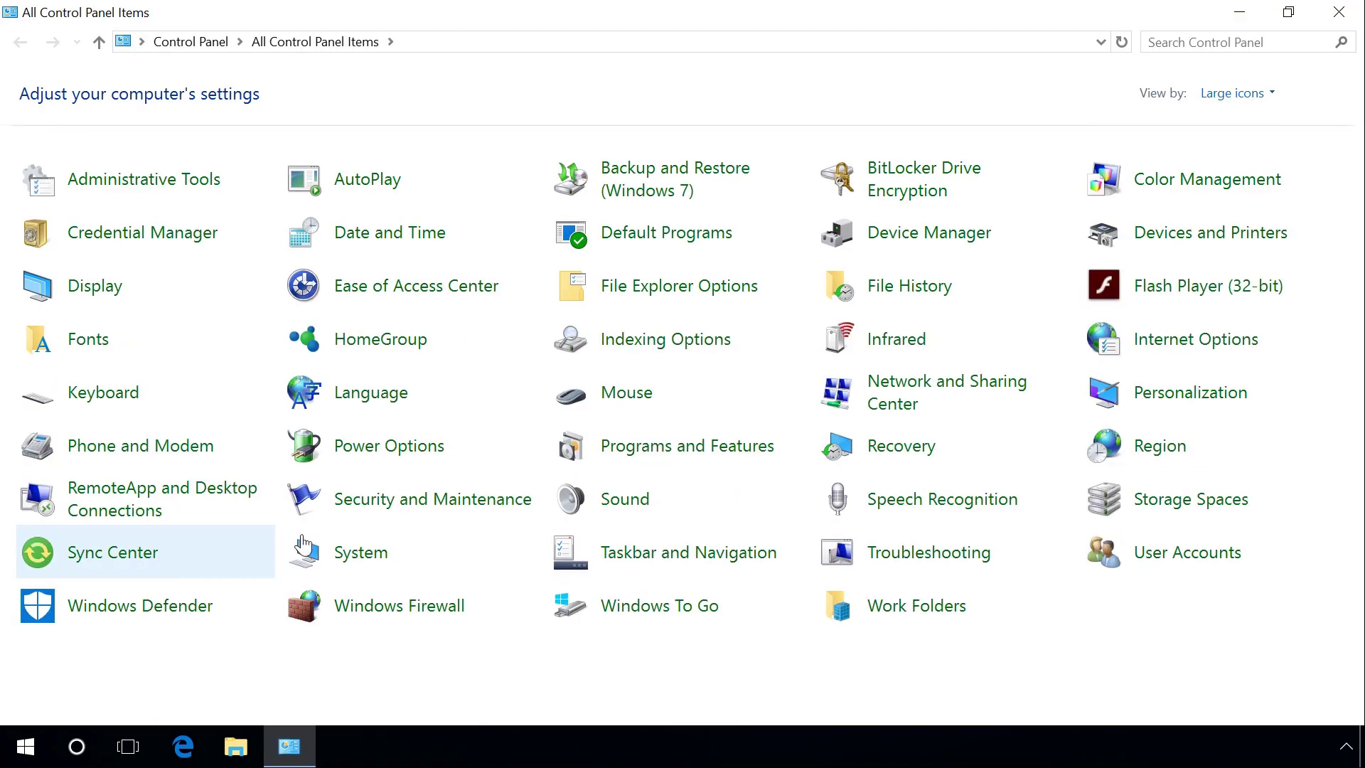
pyautogui.click(1339, 13)
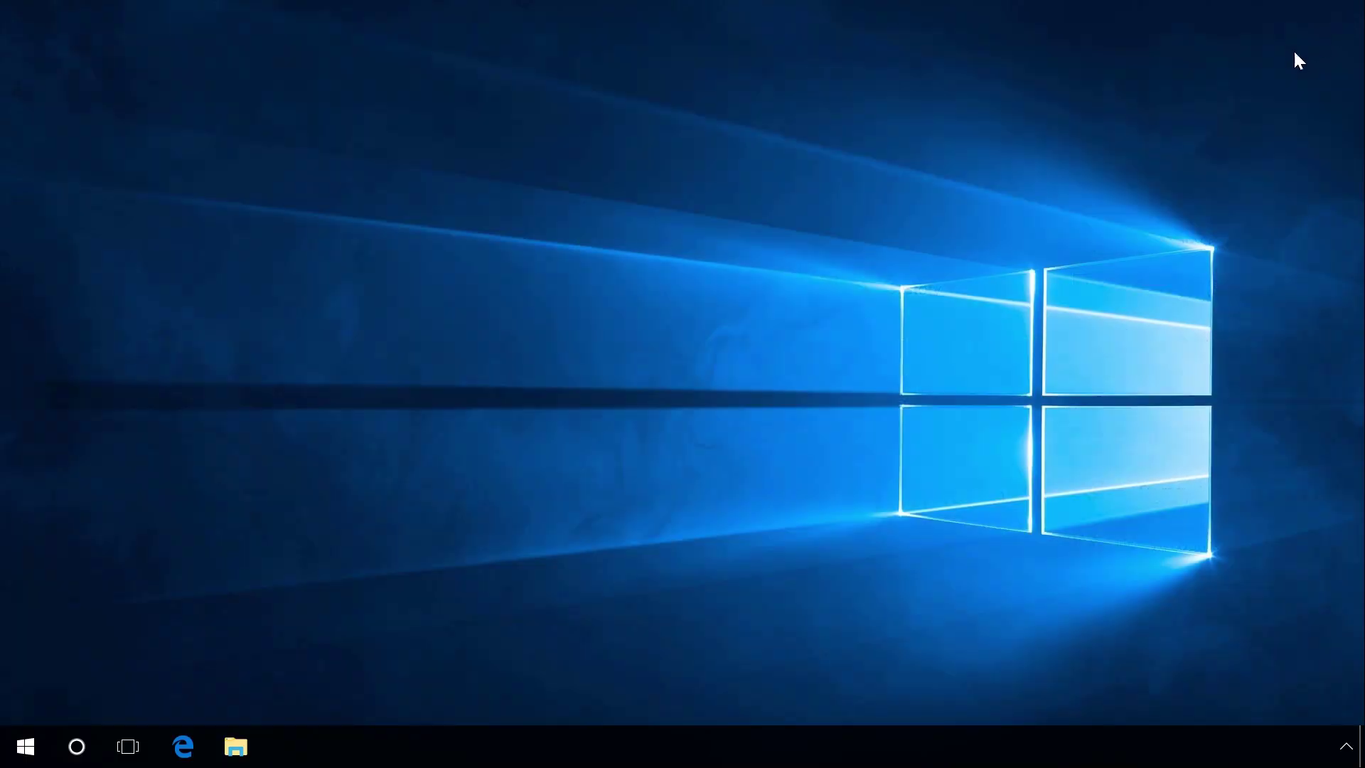
pyautogui.click(77, 746)
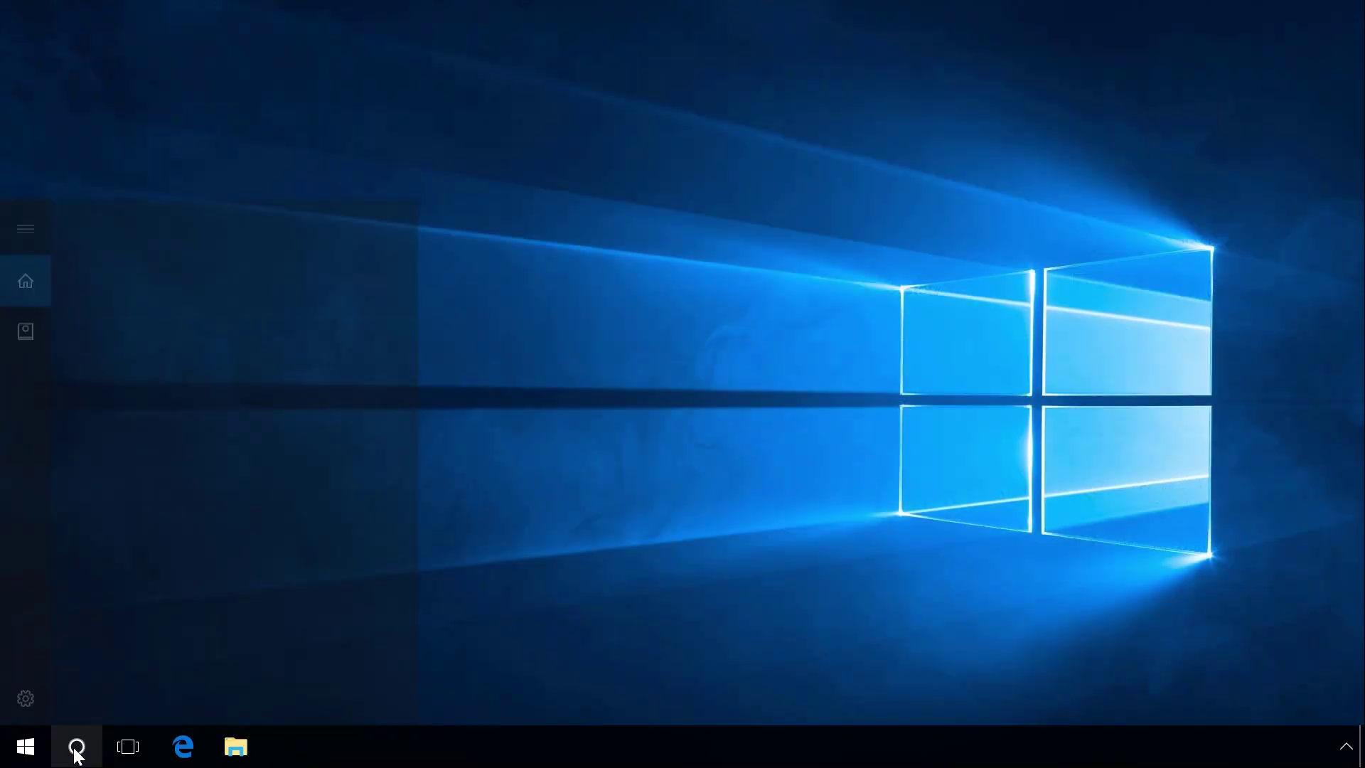
pyautogui.write('c')
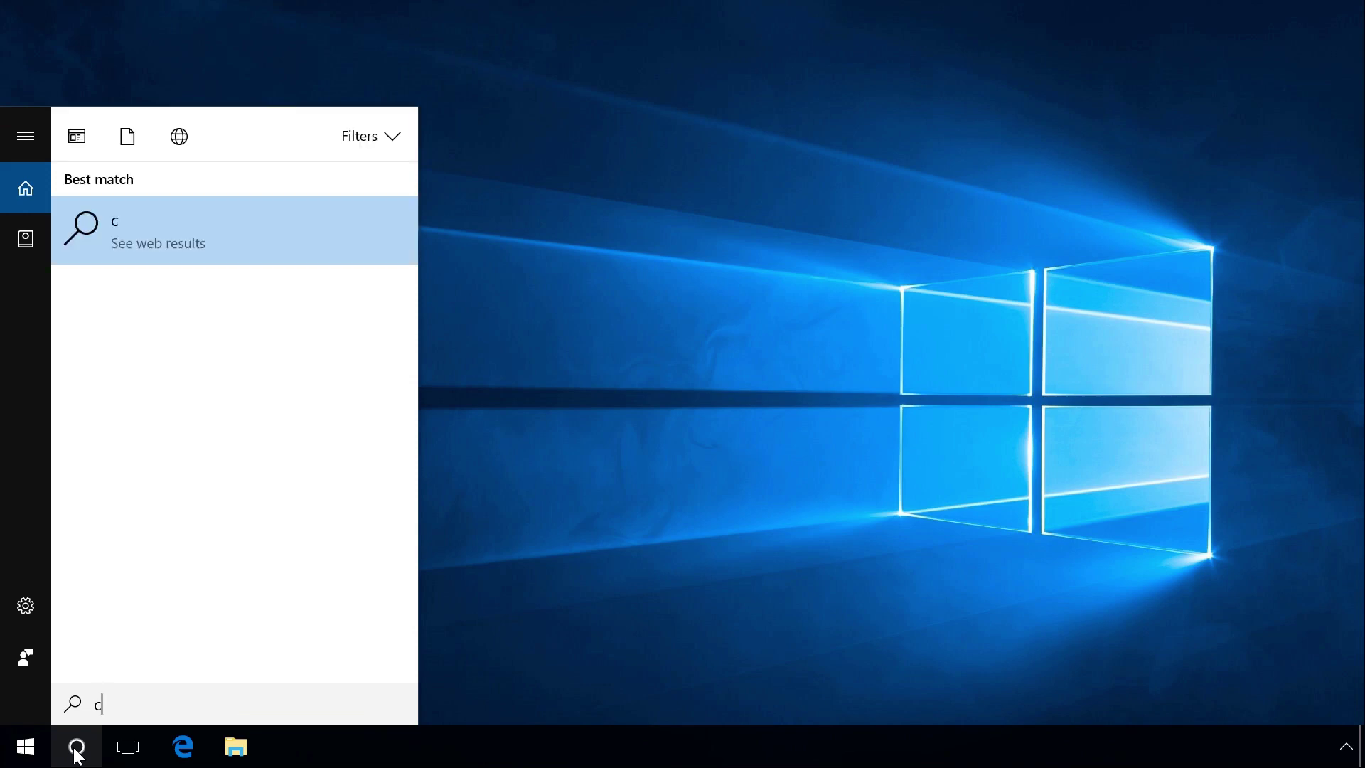
pyautogui.write('ontrol')
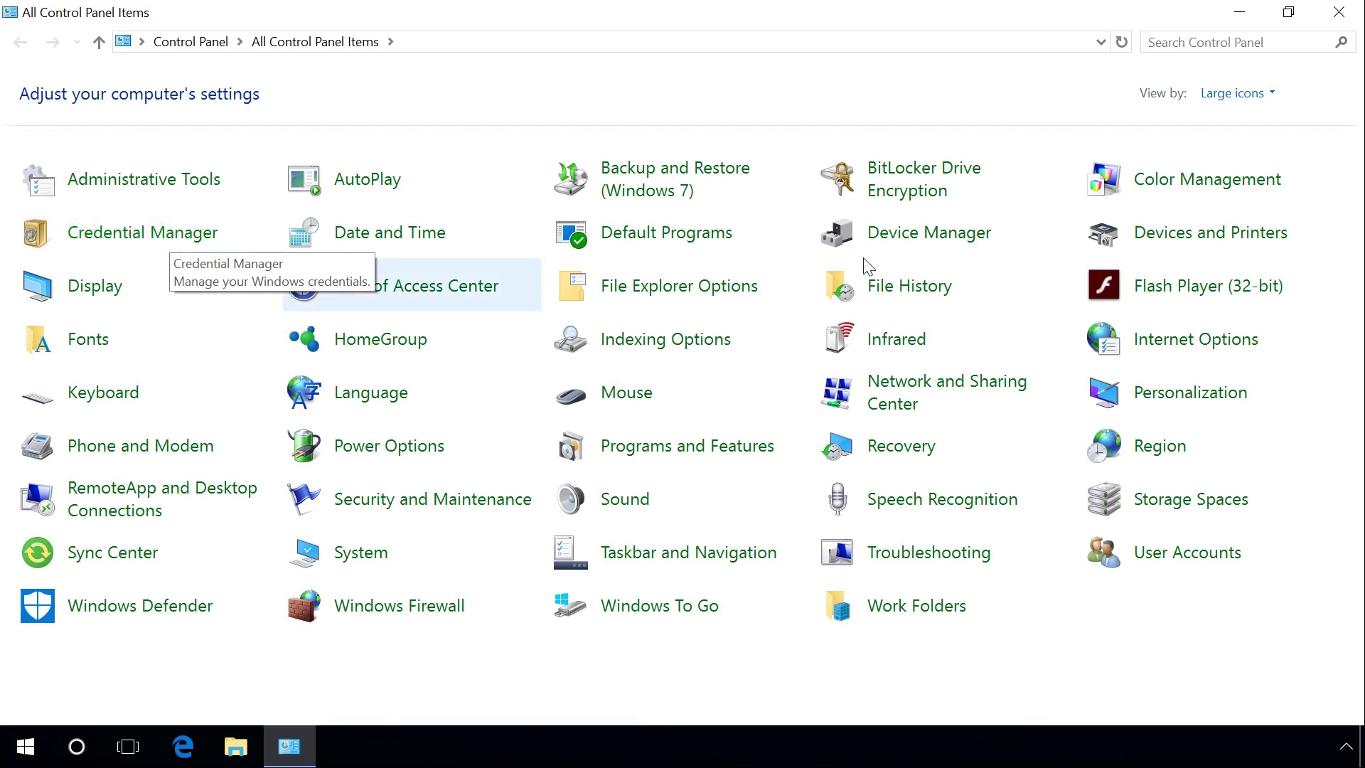
# Close Control Panel and go to Settings > Personalization > Themes.
pyautogui.click(1339, 13)
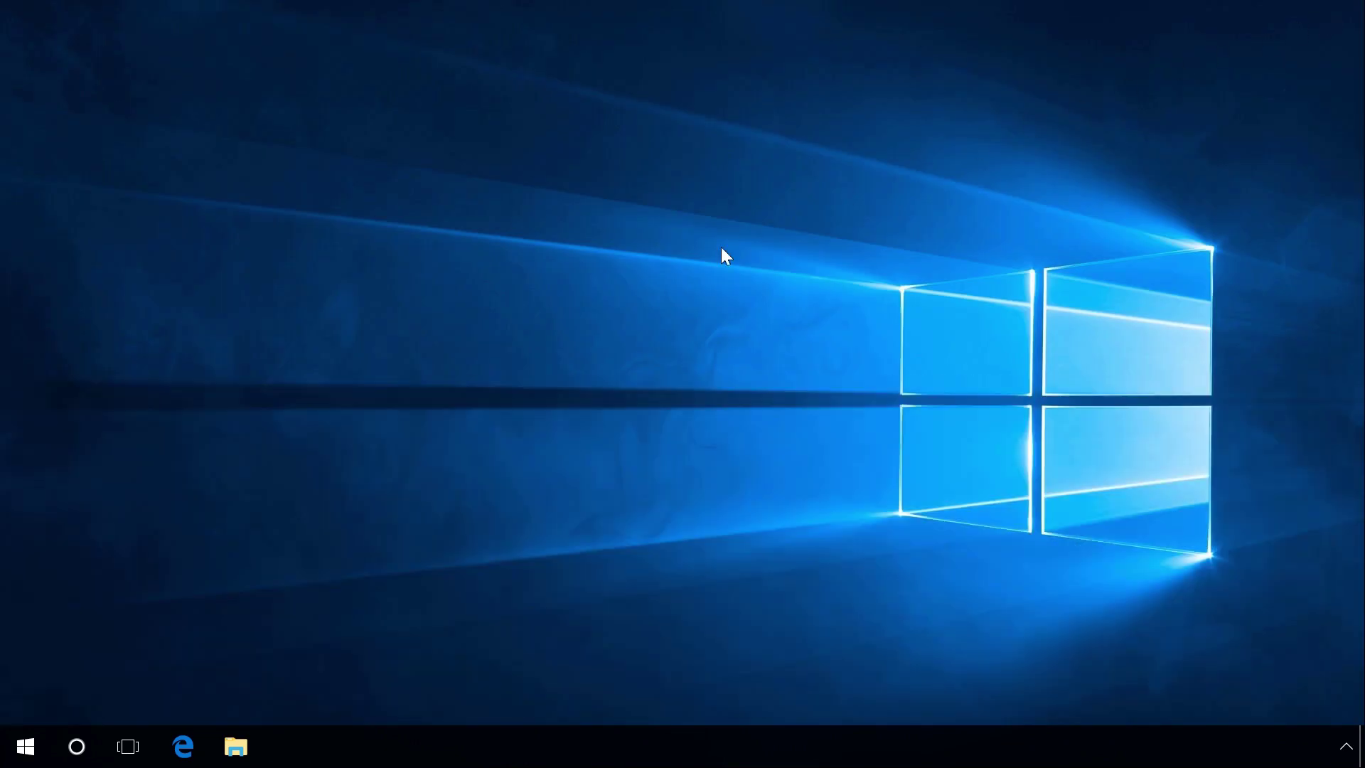
pyautogui.click(34, 733)
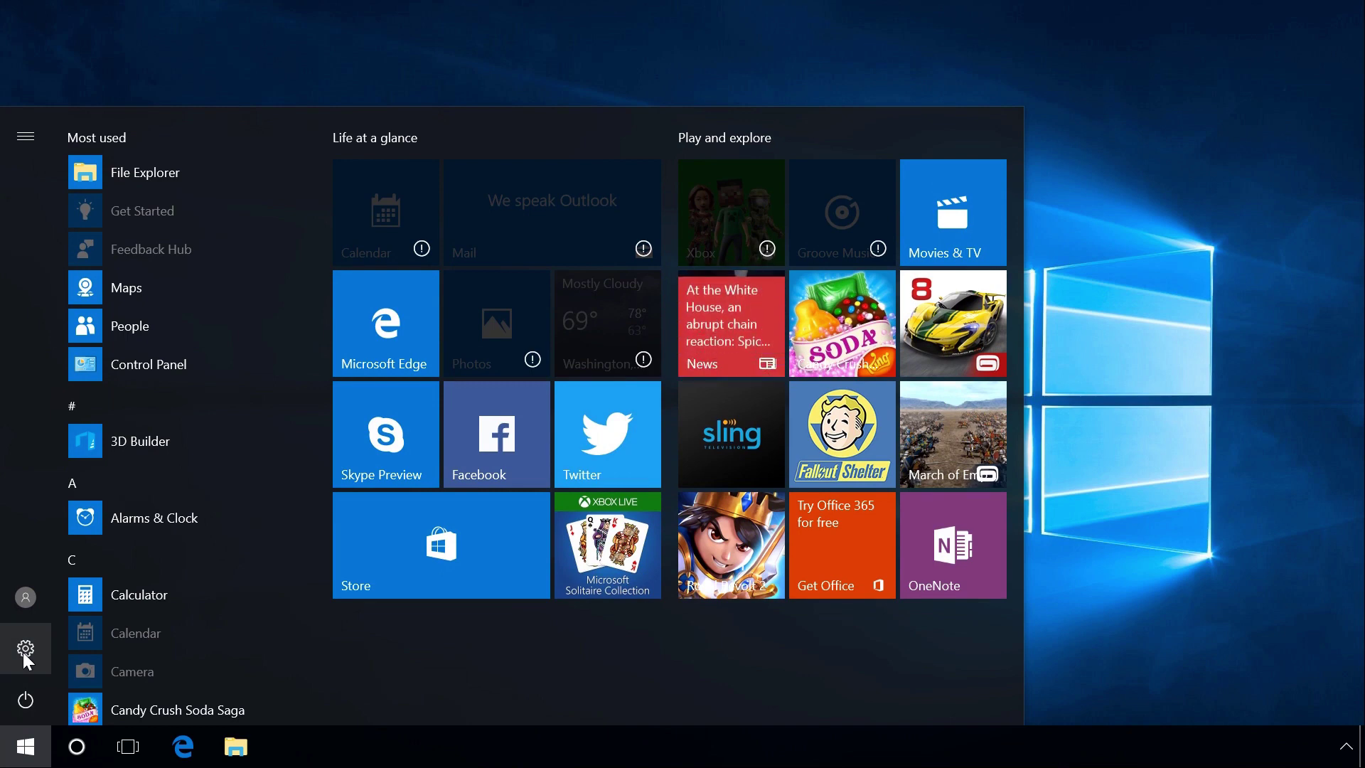
pyautogui.click(24, 650)
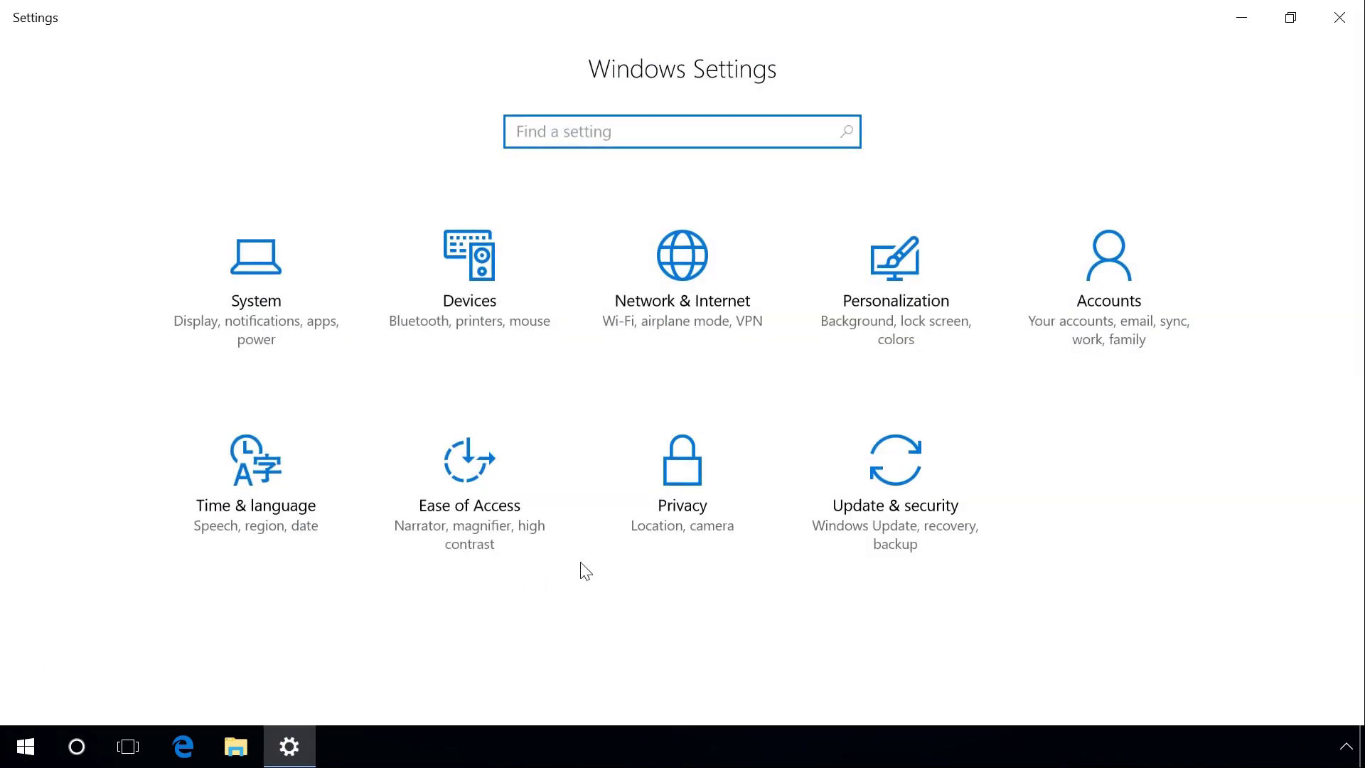
pyautogui.click(881, 301)
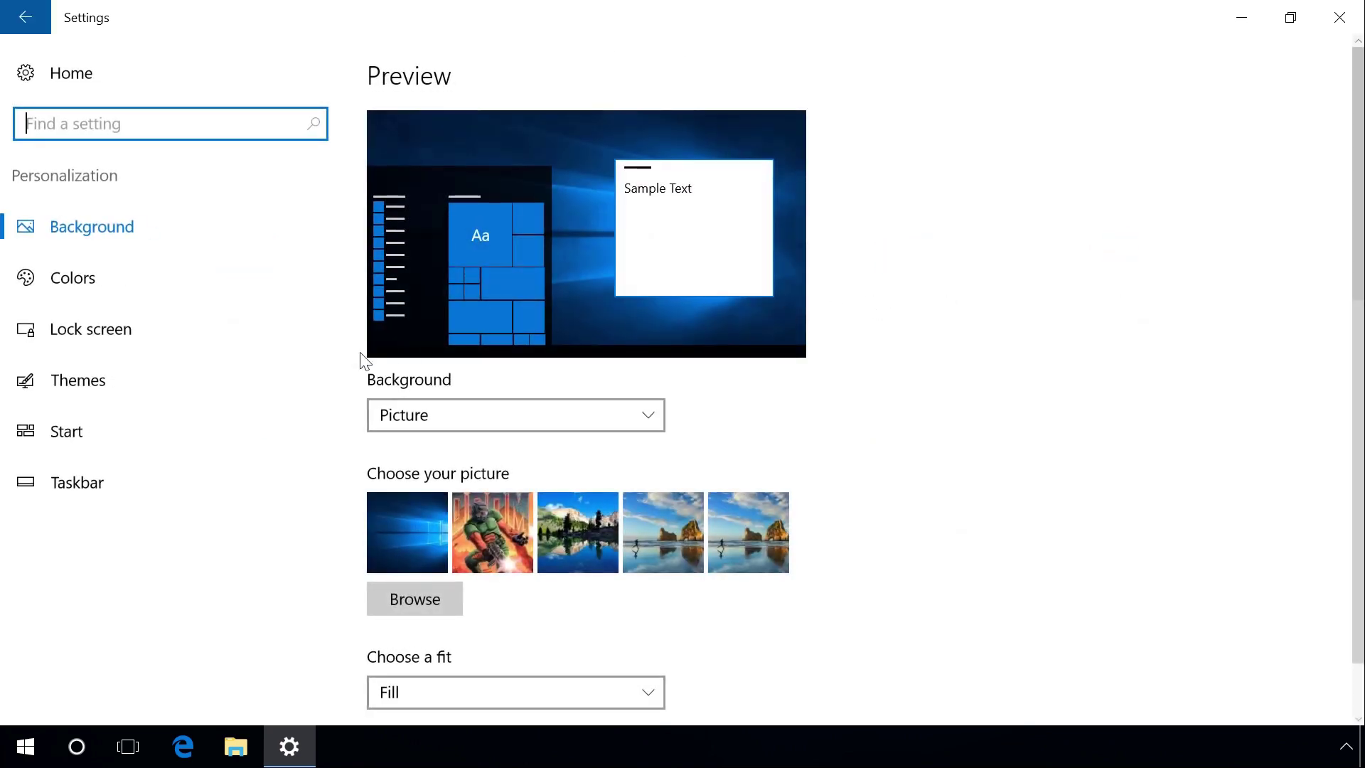
pyautogui.click(97, 381)
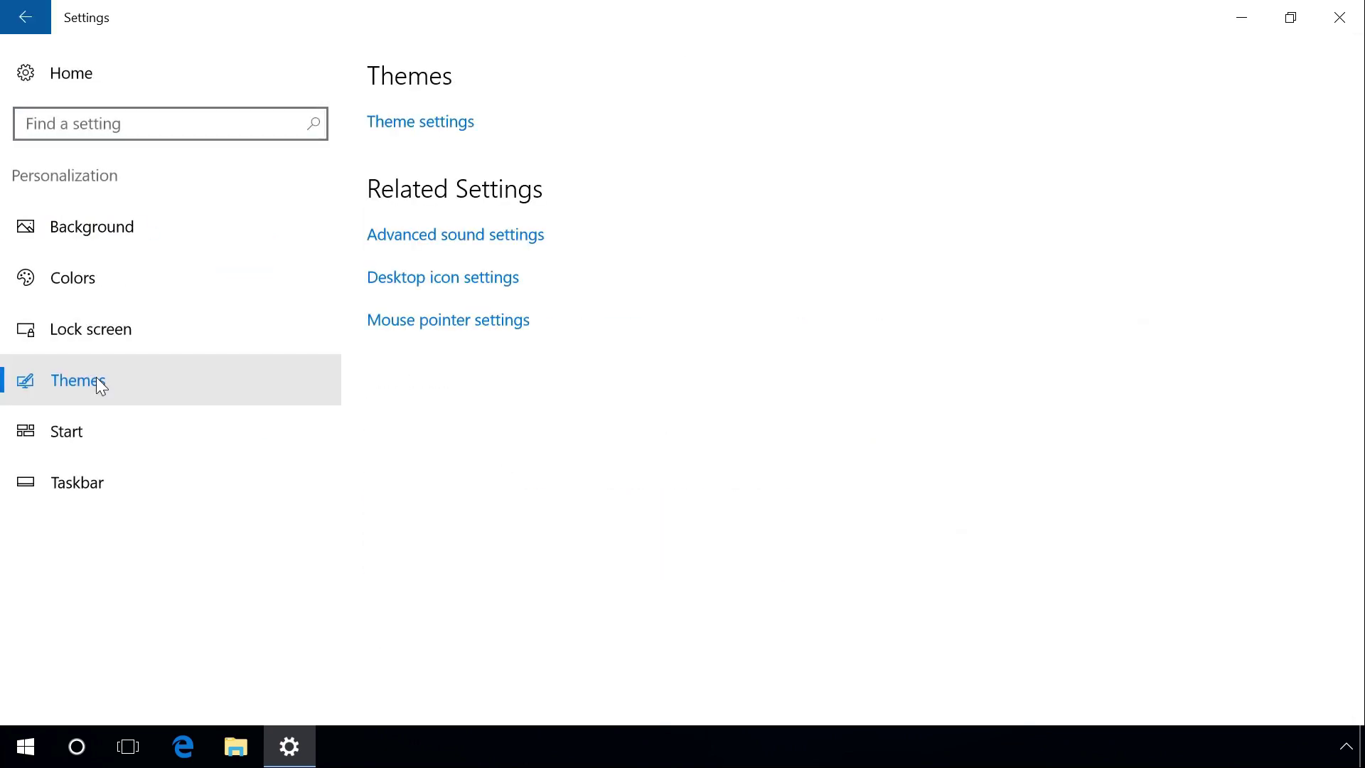
# Enable the Control Panel icon in Desktop Icon Settings and confirm with OK.
pyautogui.click(403, 288)
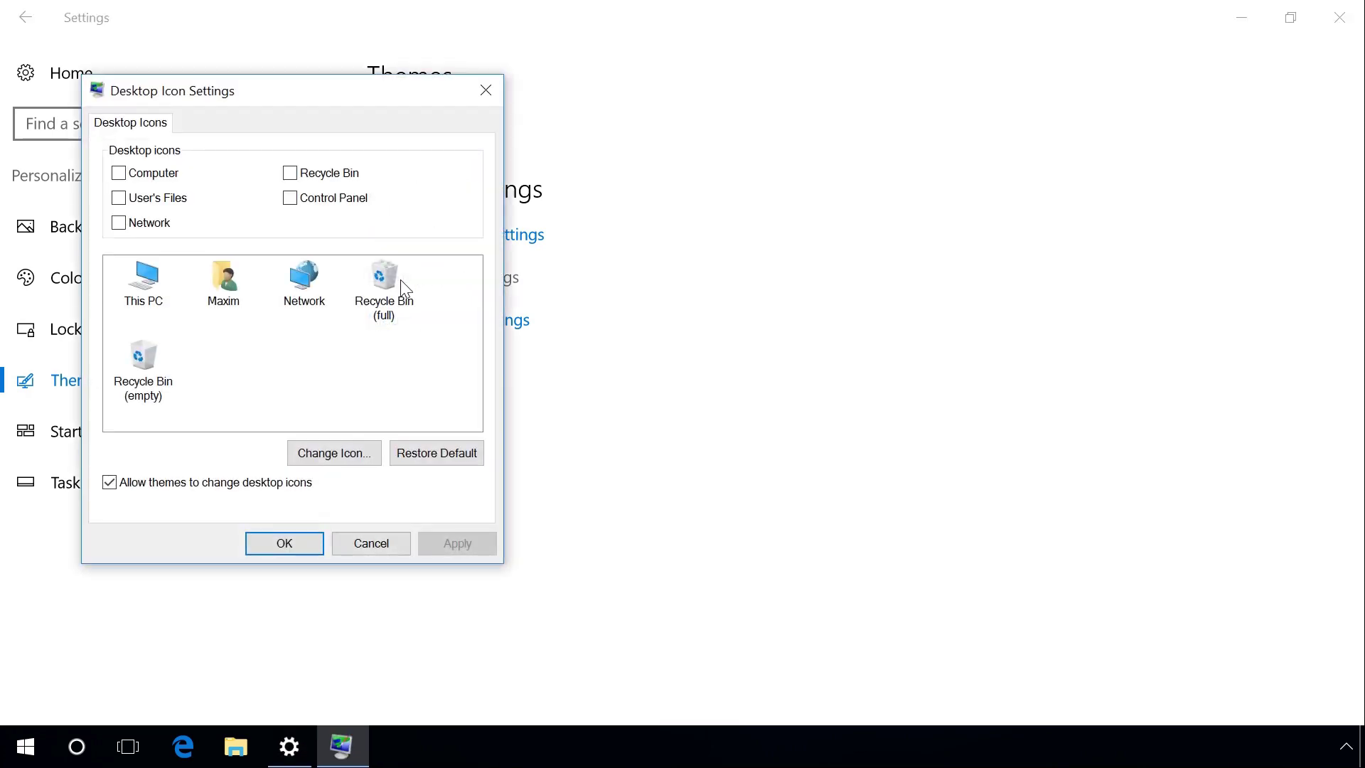
pyautogui.click(326, 206)
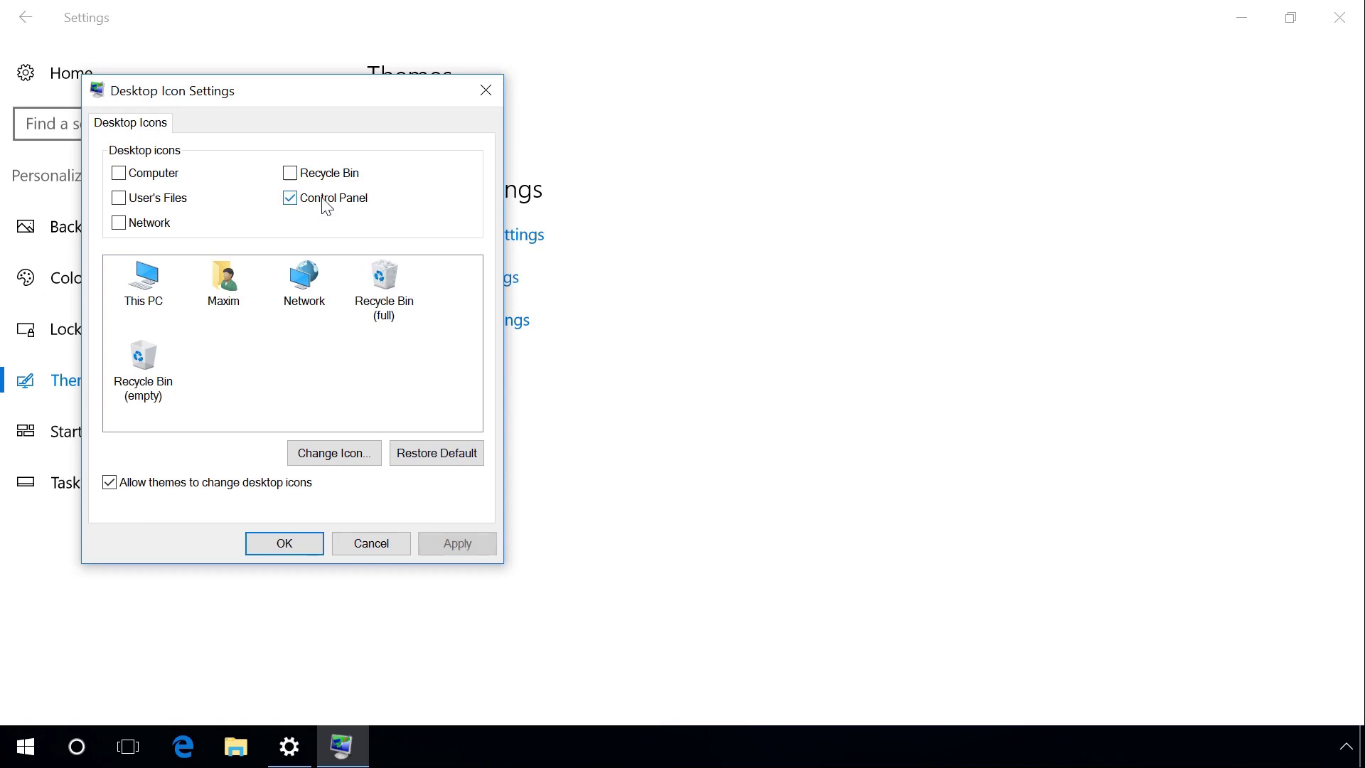
pyautogui.click(284, 545)
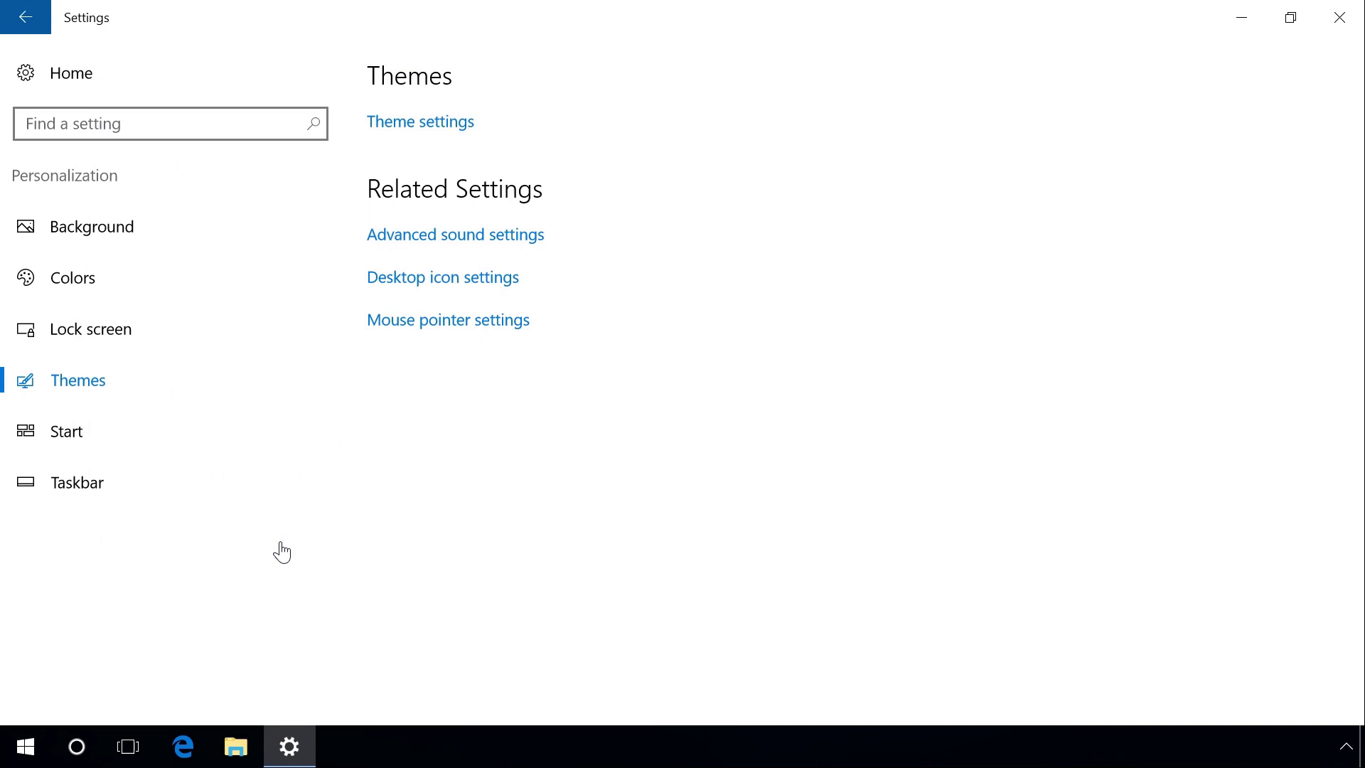
# Close Settings and test the new Control Panel desktop icon, then close Control Panel.
pyautogui.click(1328, 17)
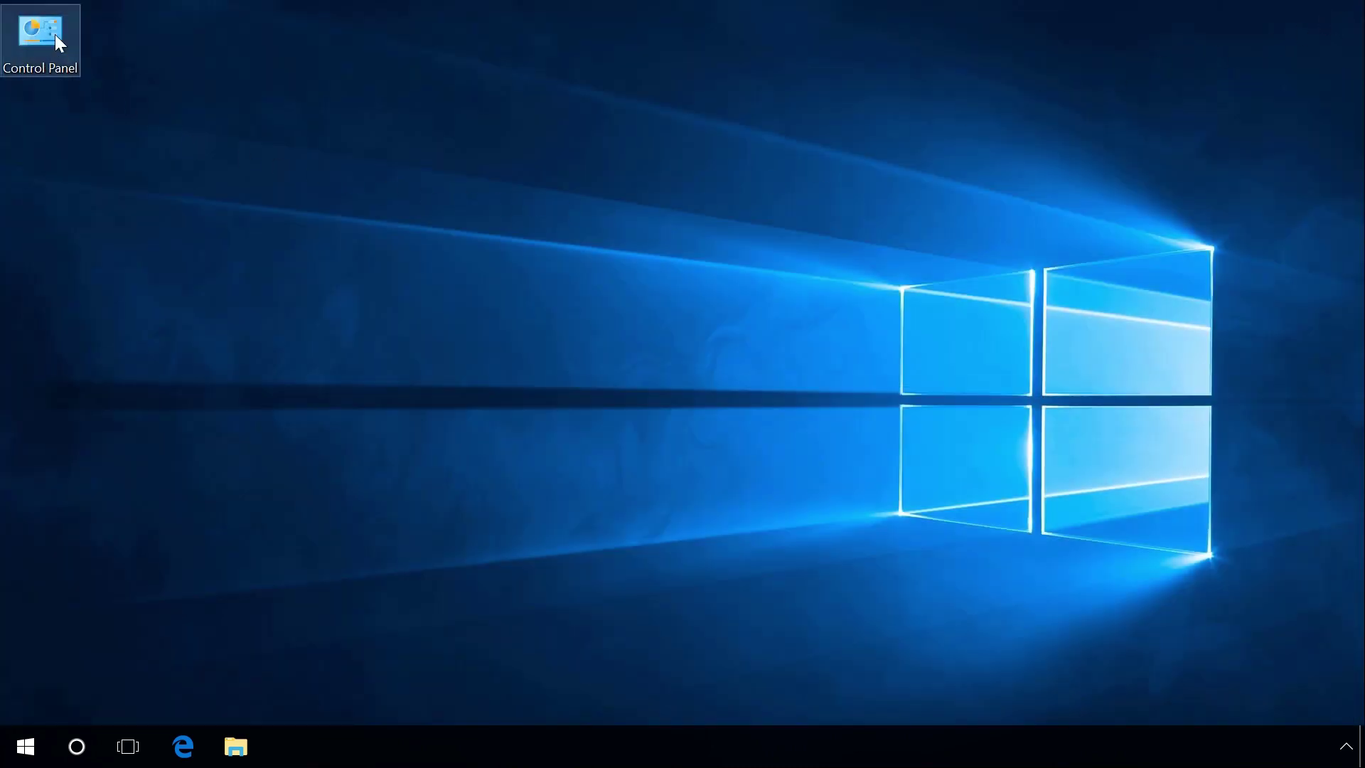
pyautogui.doubleClick(56, 36)
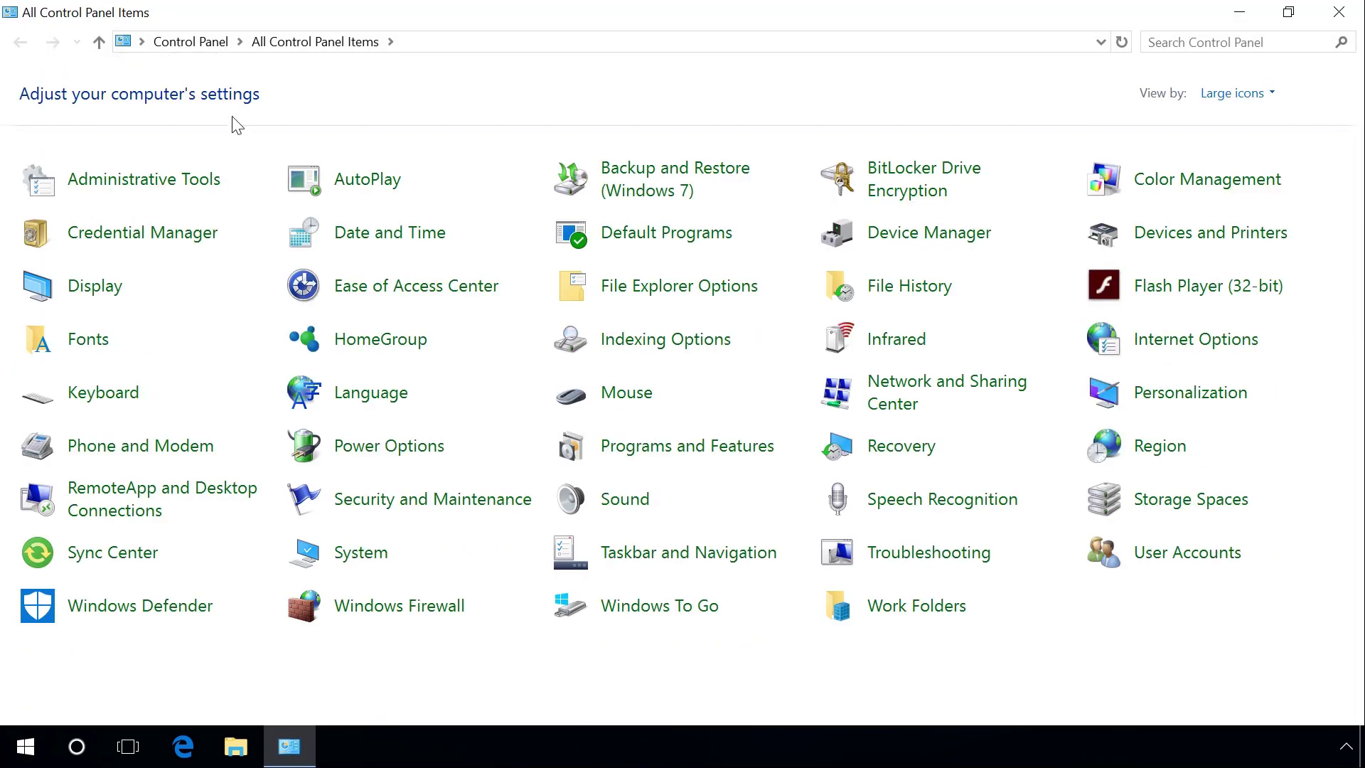
pyautogui.click(1339, 14)
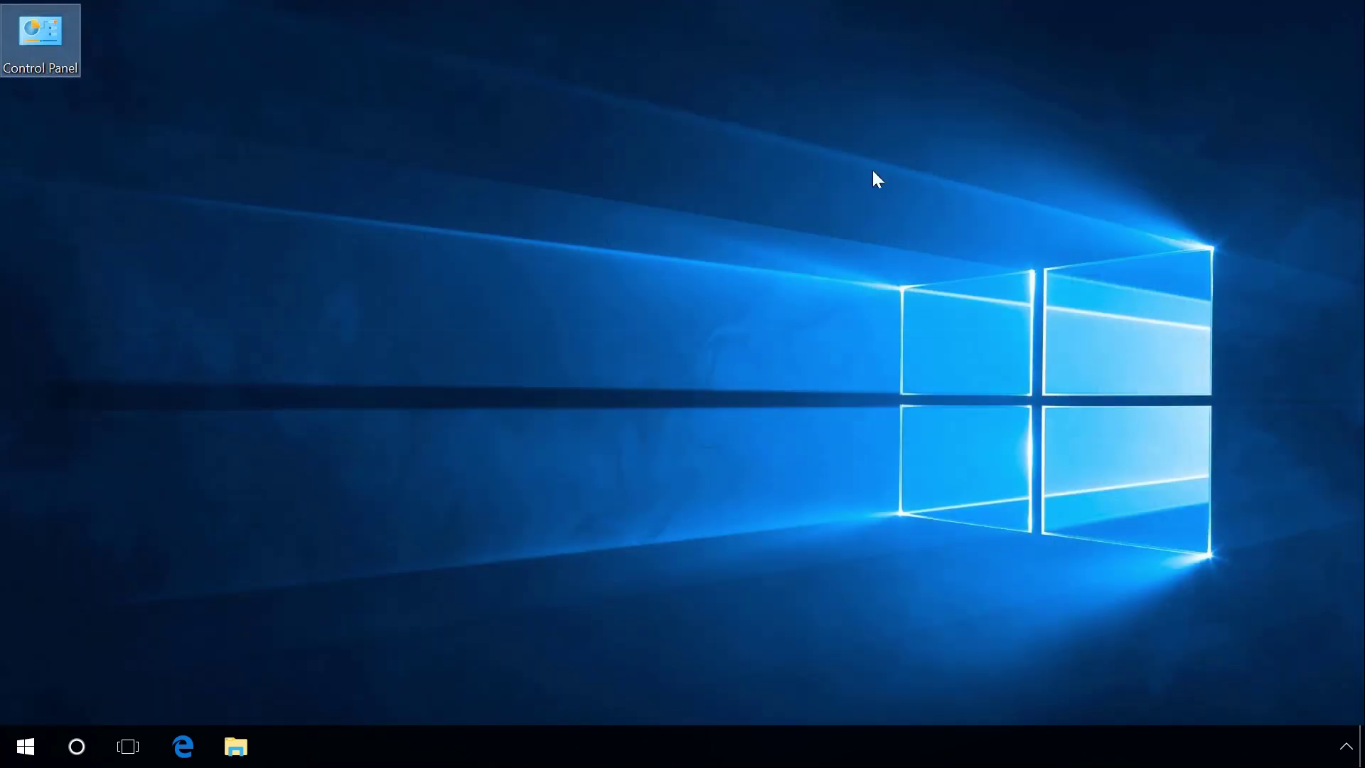
pyautogui.click(304, 470)
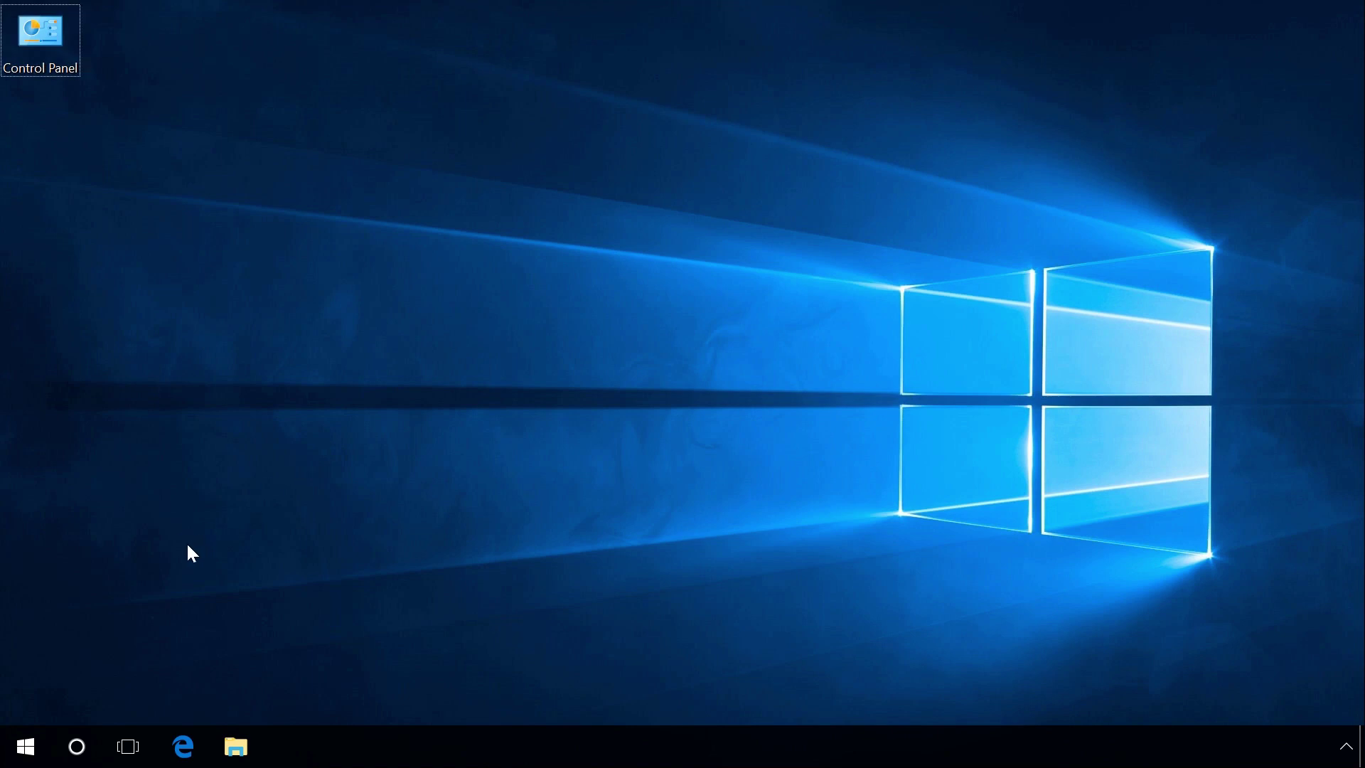
# Run the 'control' command from the Run box to launch Control Panel.
pyautogui.press('super+r')
pyautogui.press('BackSpace')
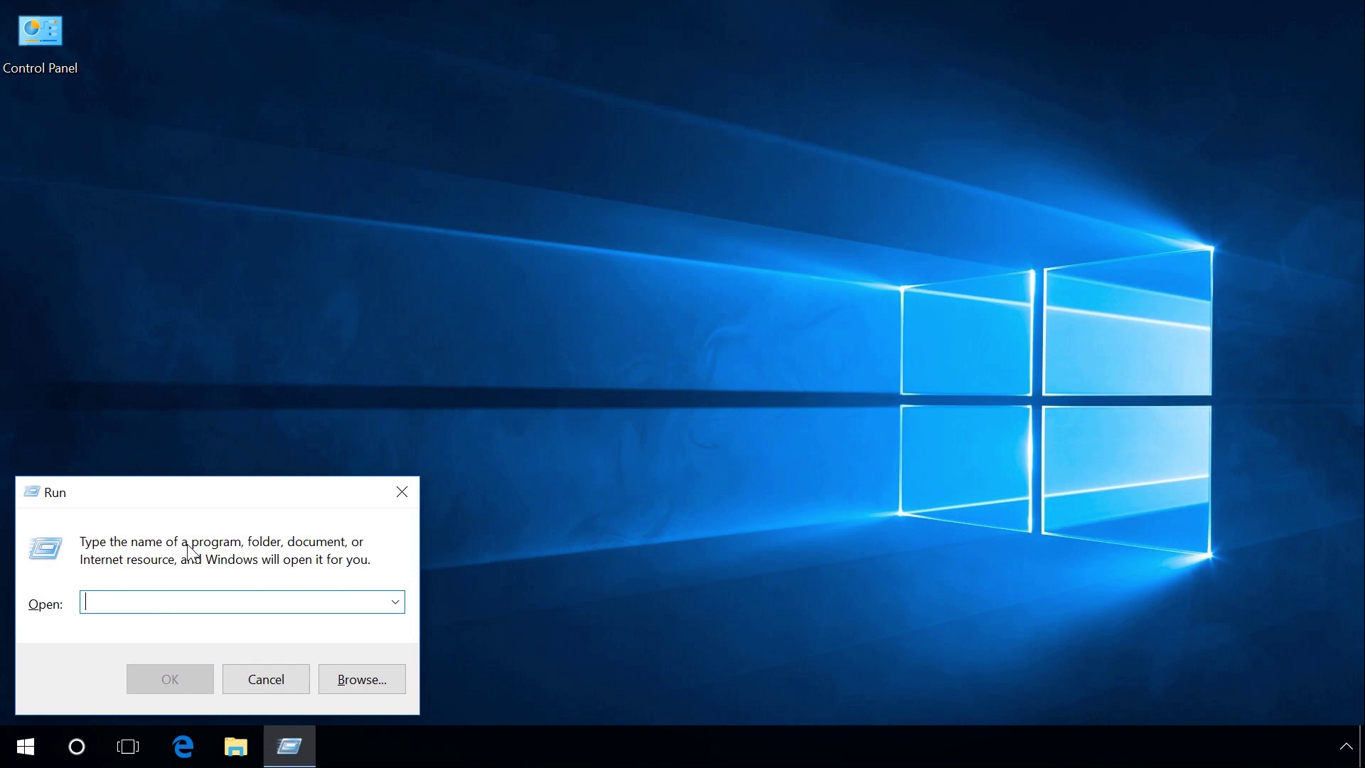
pyautogui.write('control')
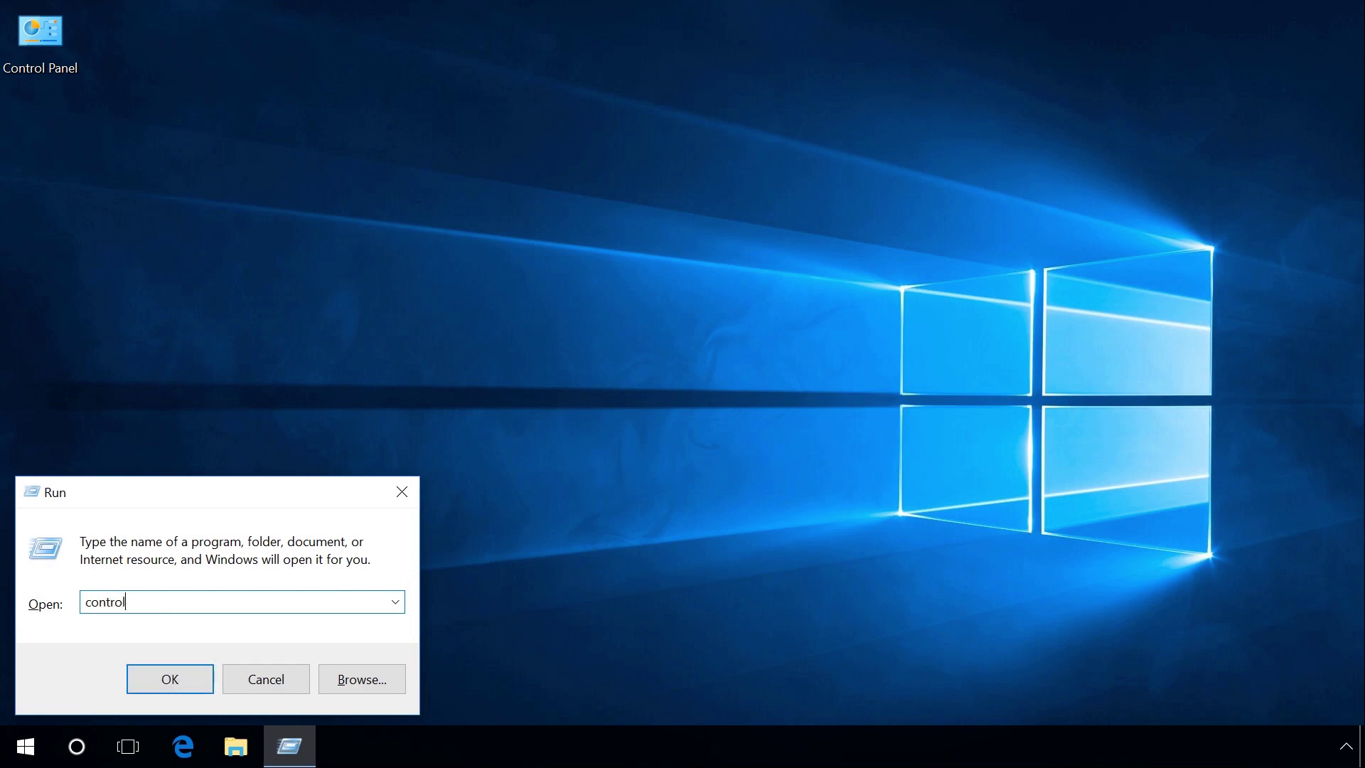
pyautogui.press('Return')
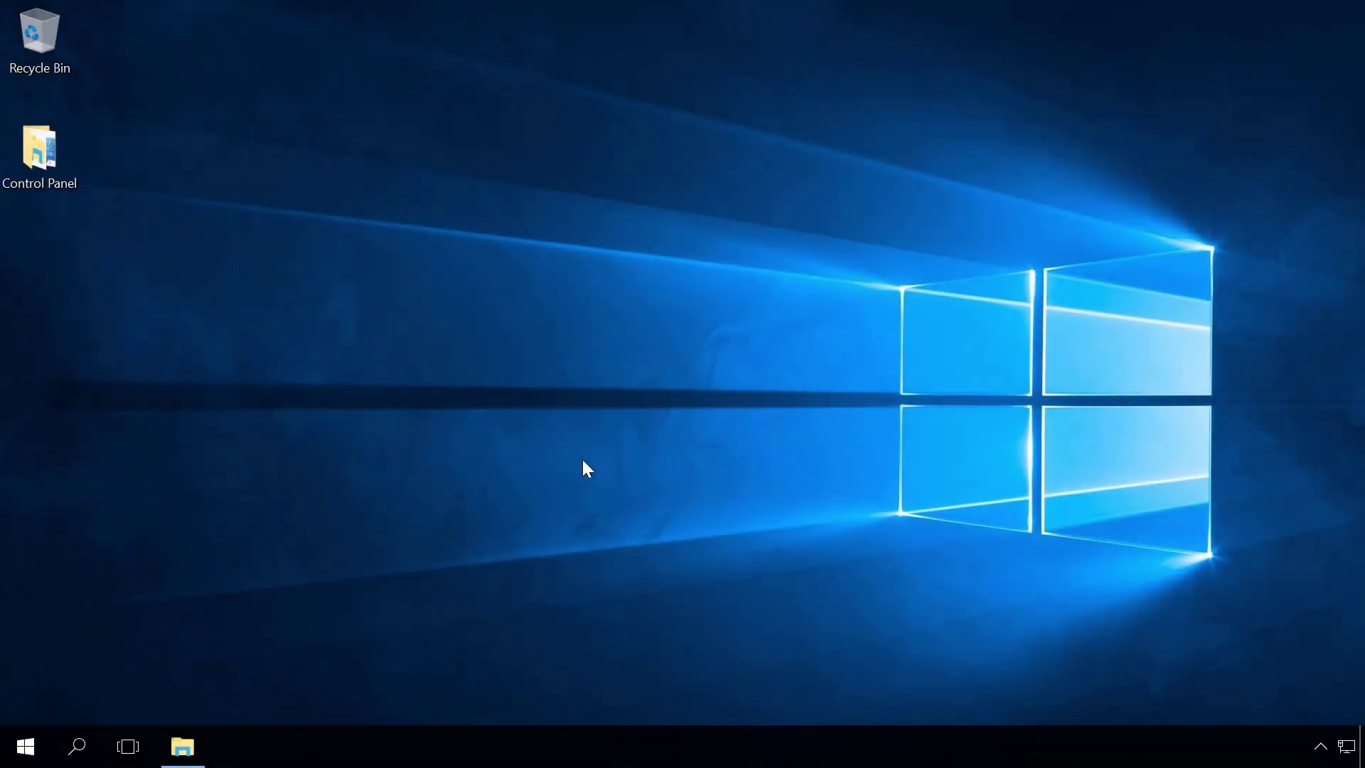
# Create a new desktop shortcut targeting 'control' and name it 'Control Panel'.
pyautogui.rightClick(193, 242)
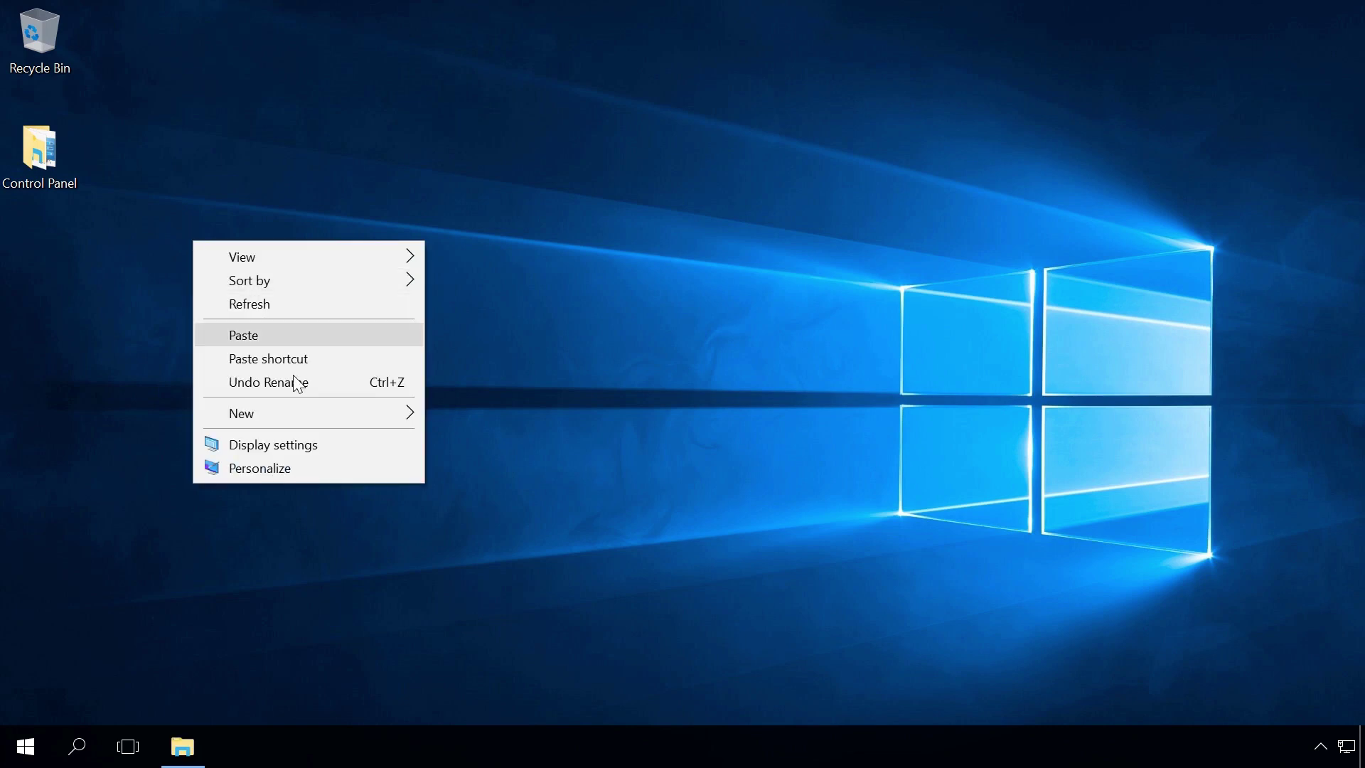
pyautogui.moveTo(309, 412)
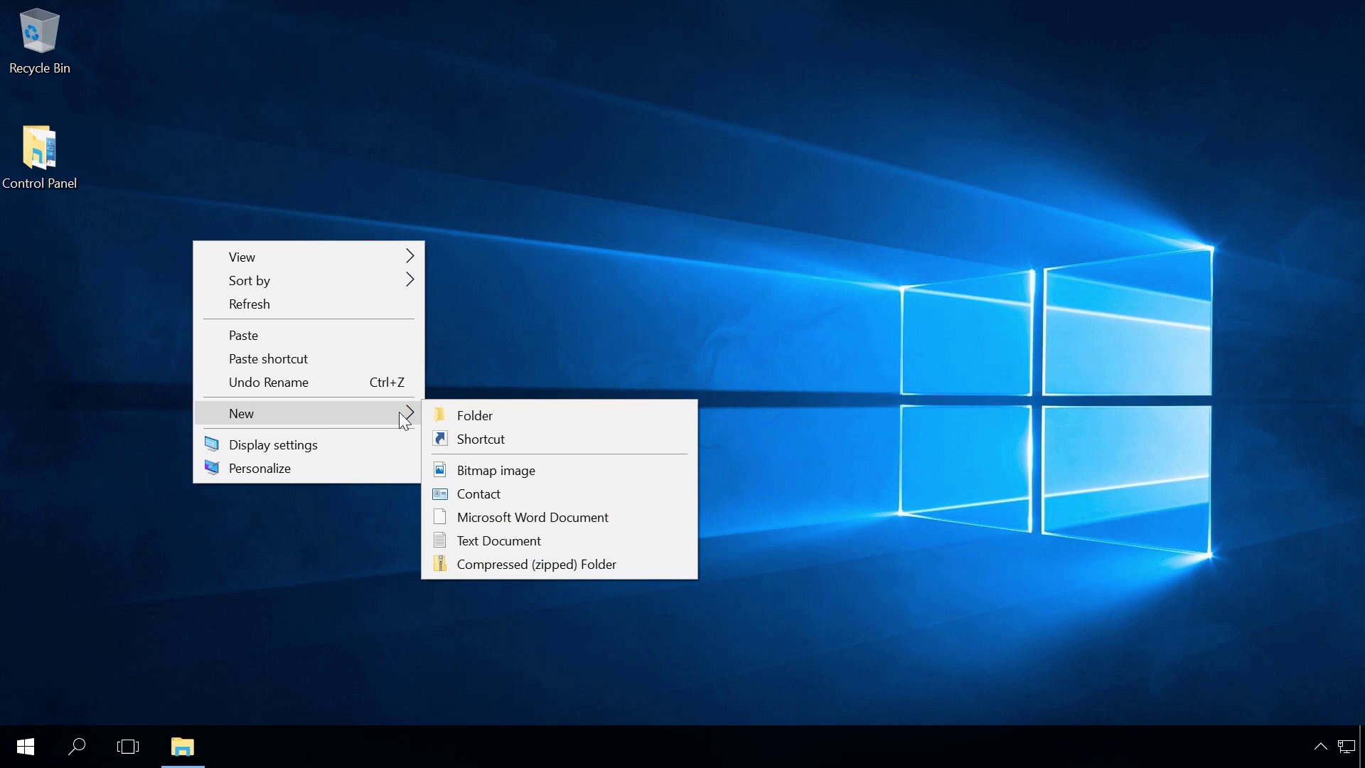
pyautogui.click(476, 437)
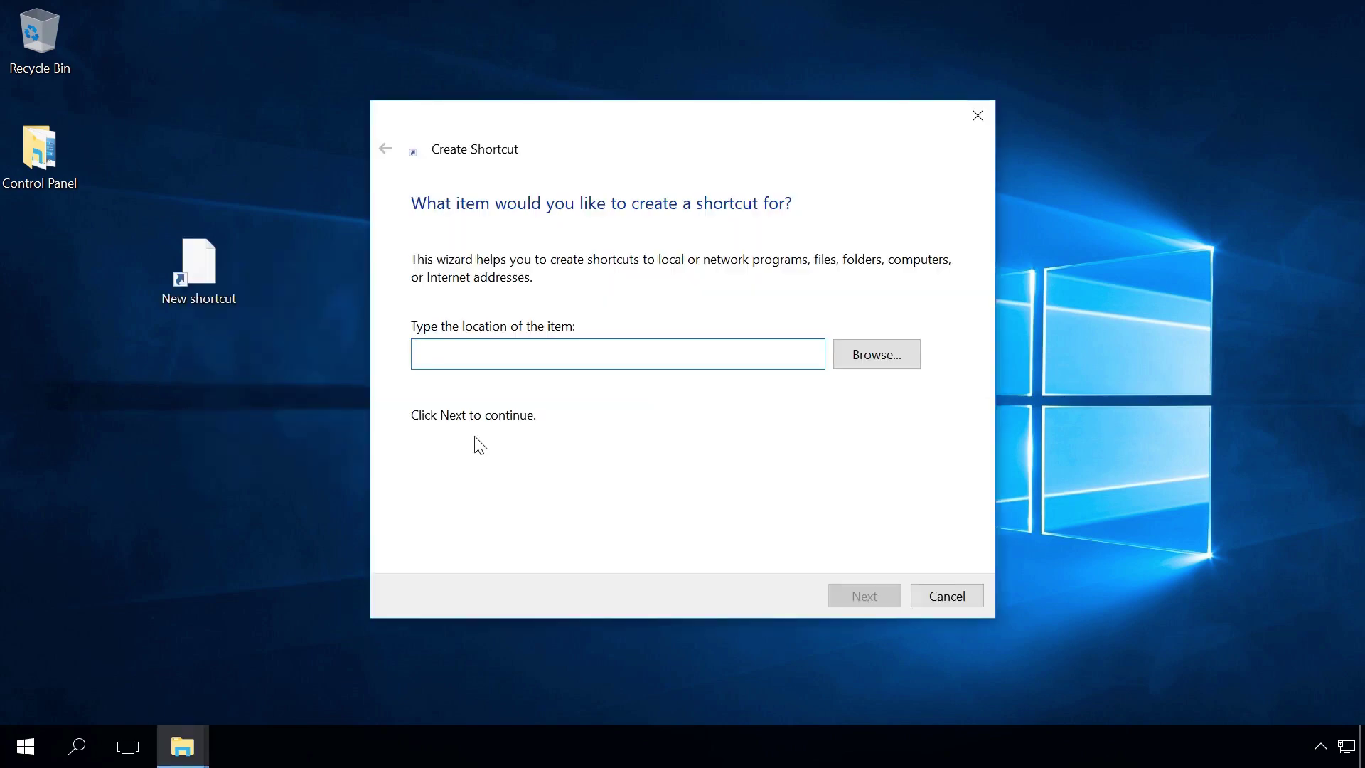
pyautogui.write('control')
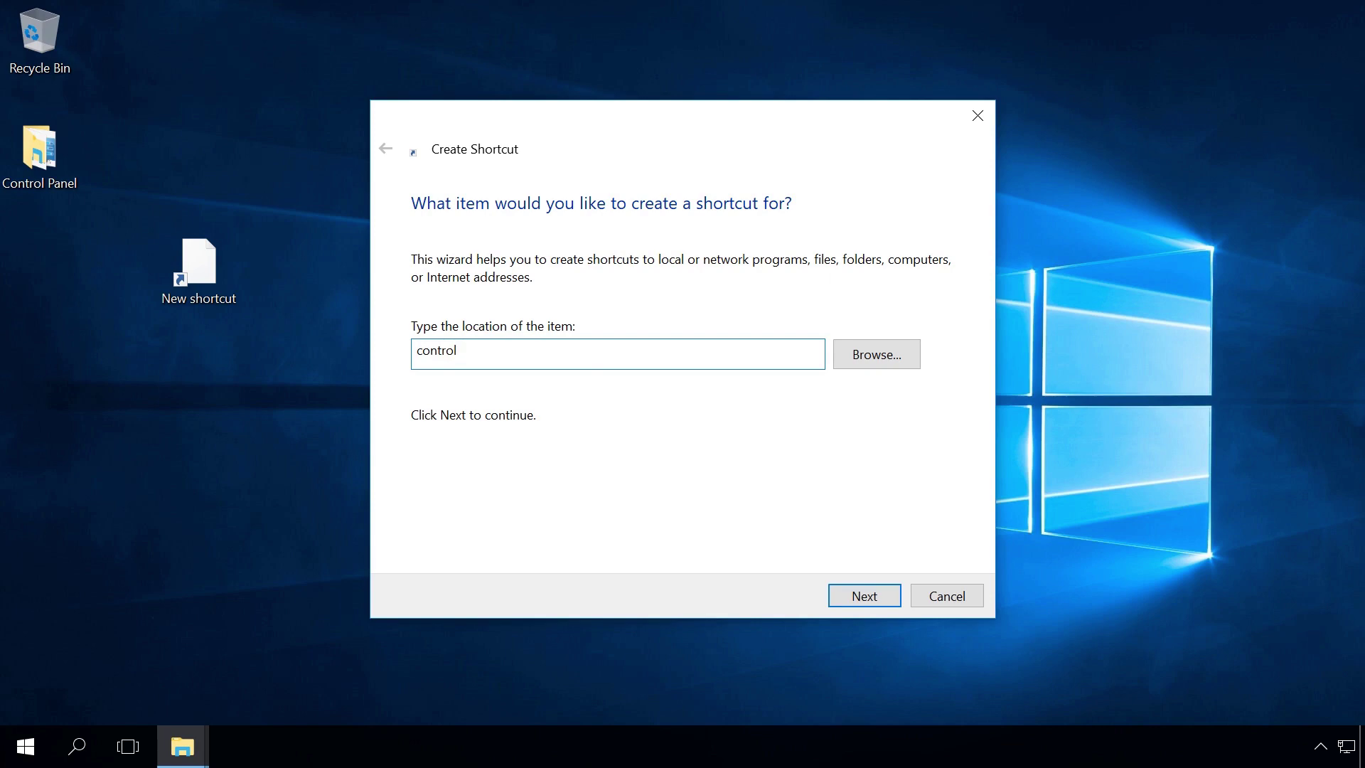
pyautogui.click(863, 596)
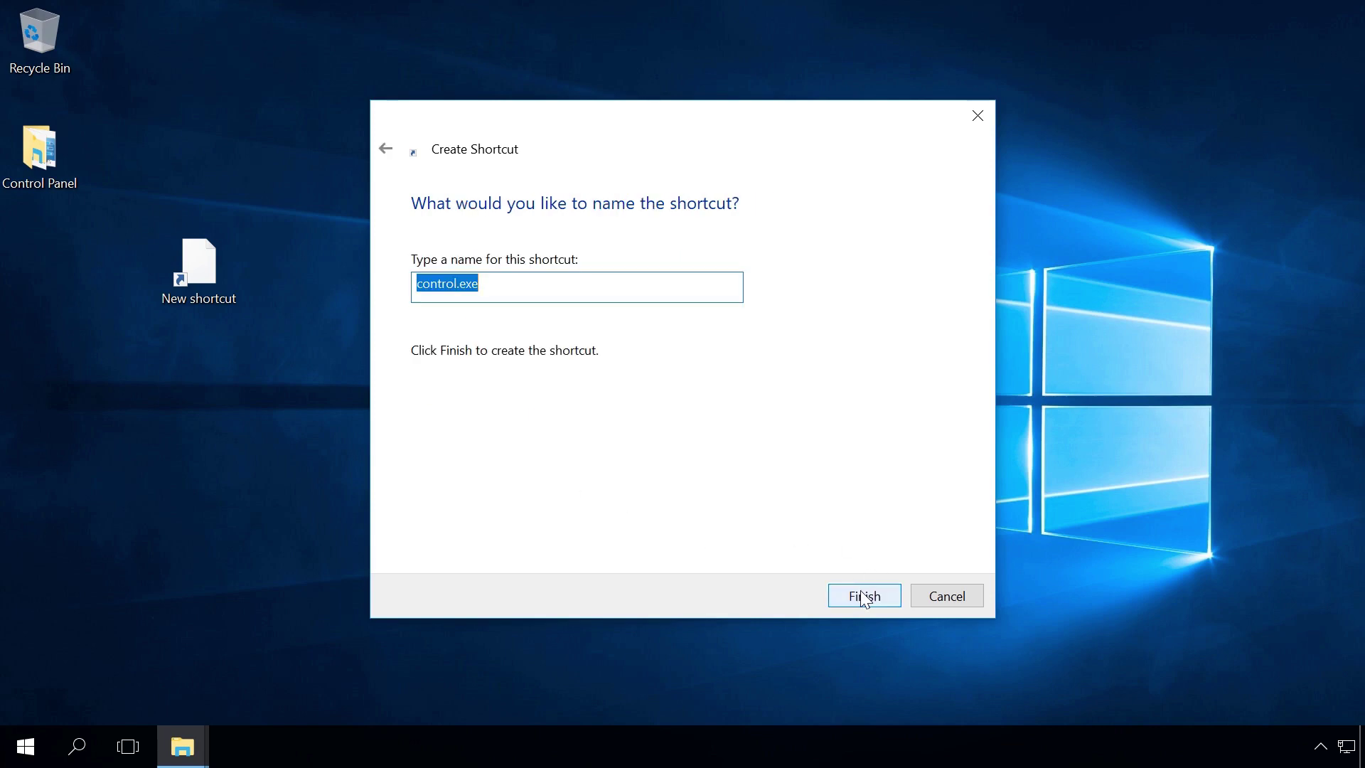
pyautogui.write('Control ')
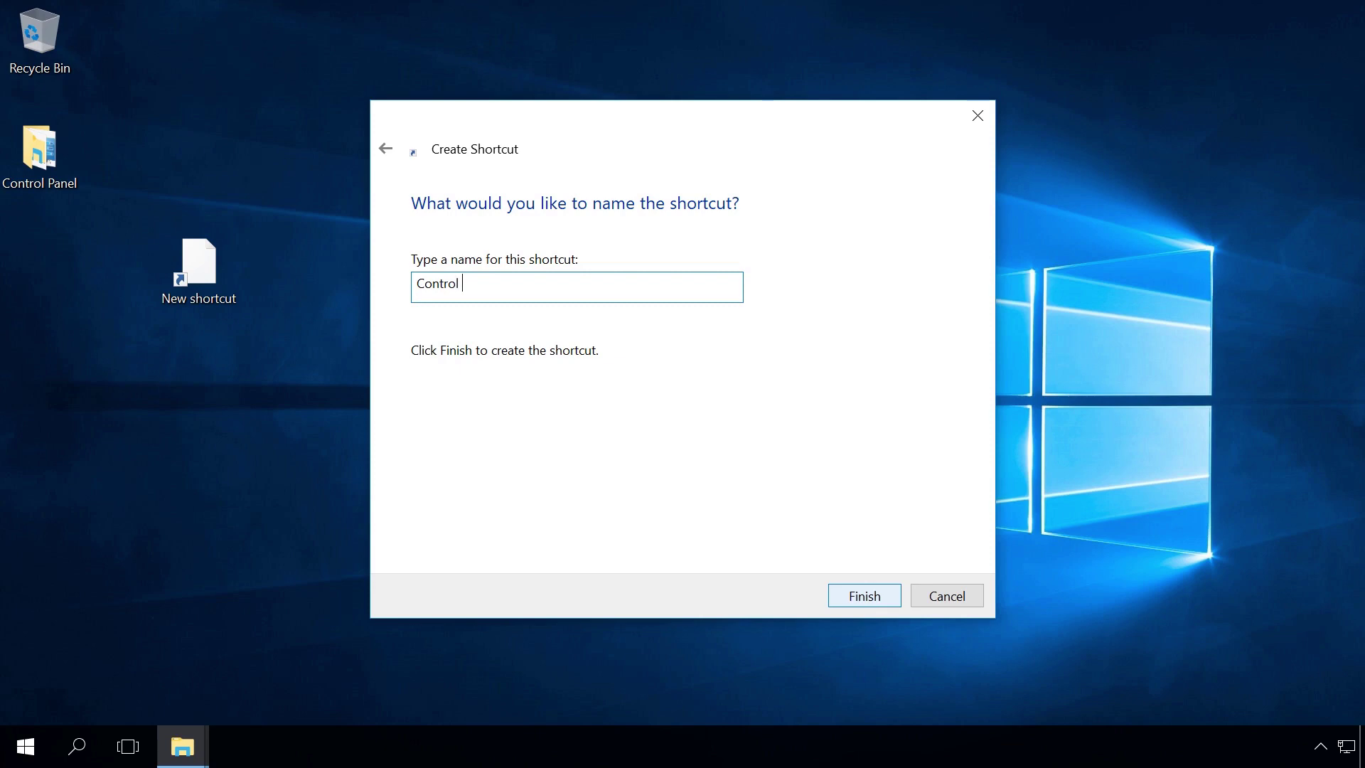
pyautogui.write('Panel')
pyautogui.click(853, 595)
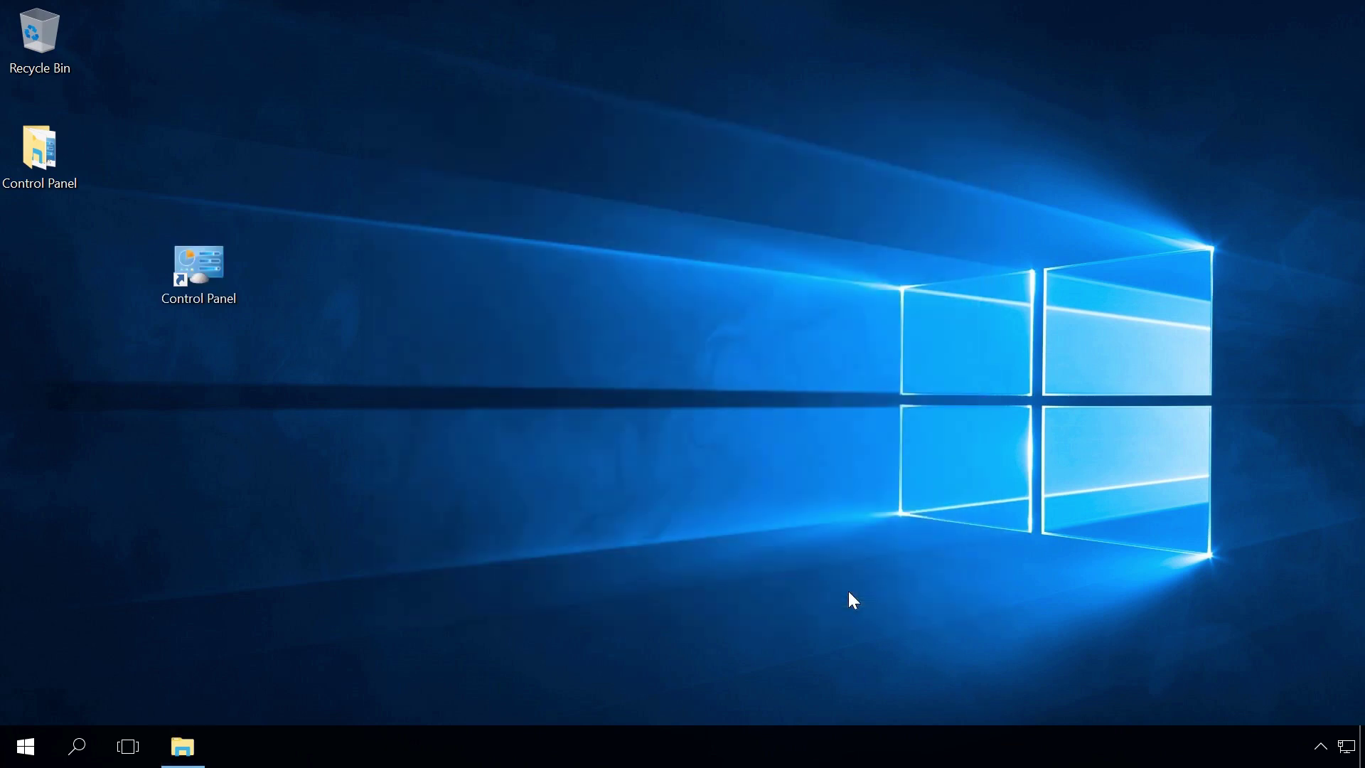
pyautogui.doubleClick(216, 272)
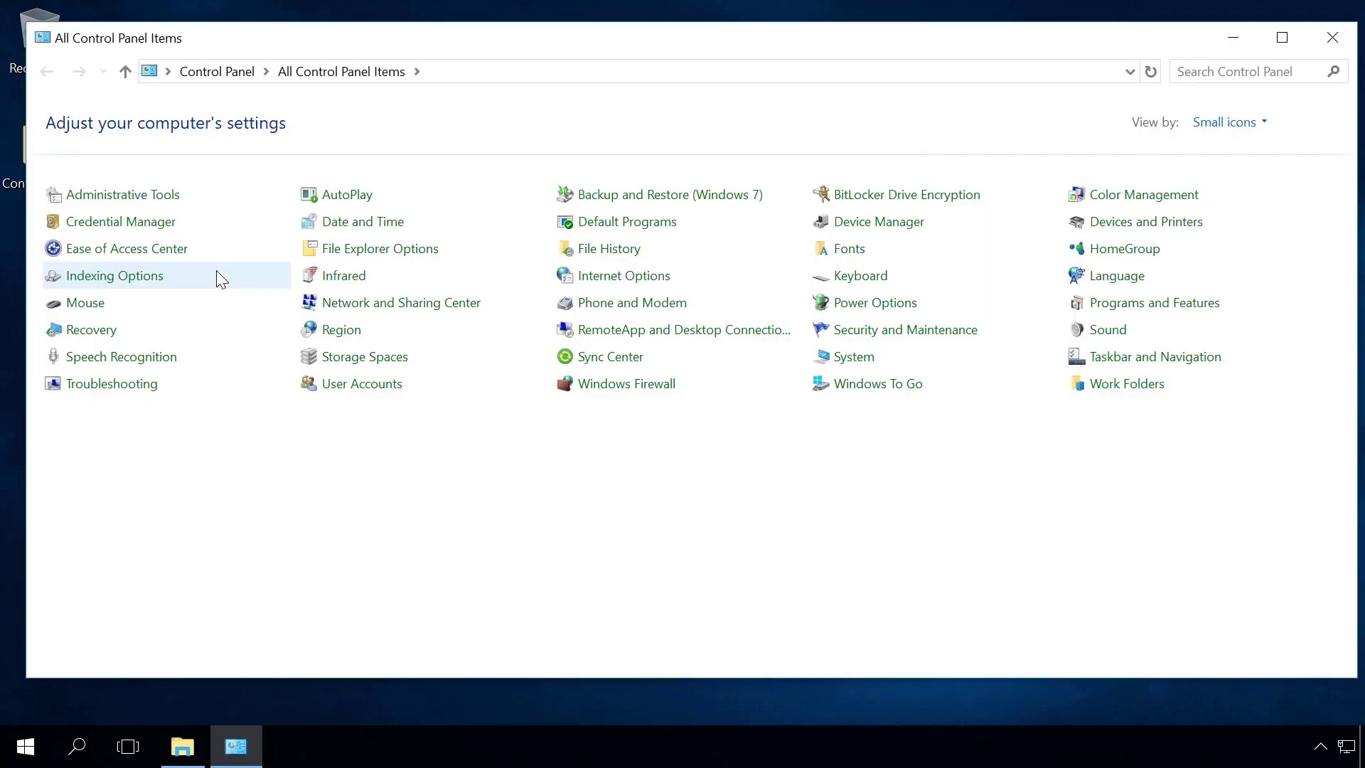
pyautogui.click(1331, 44)
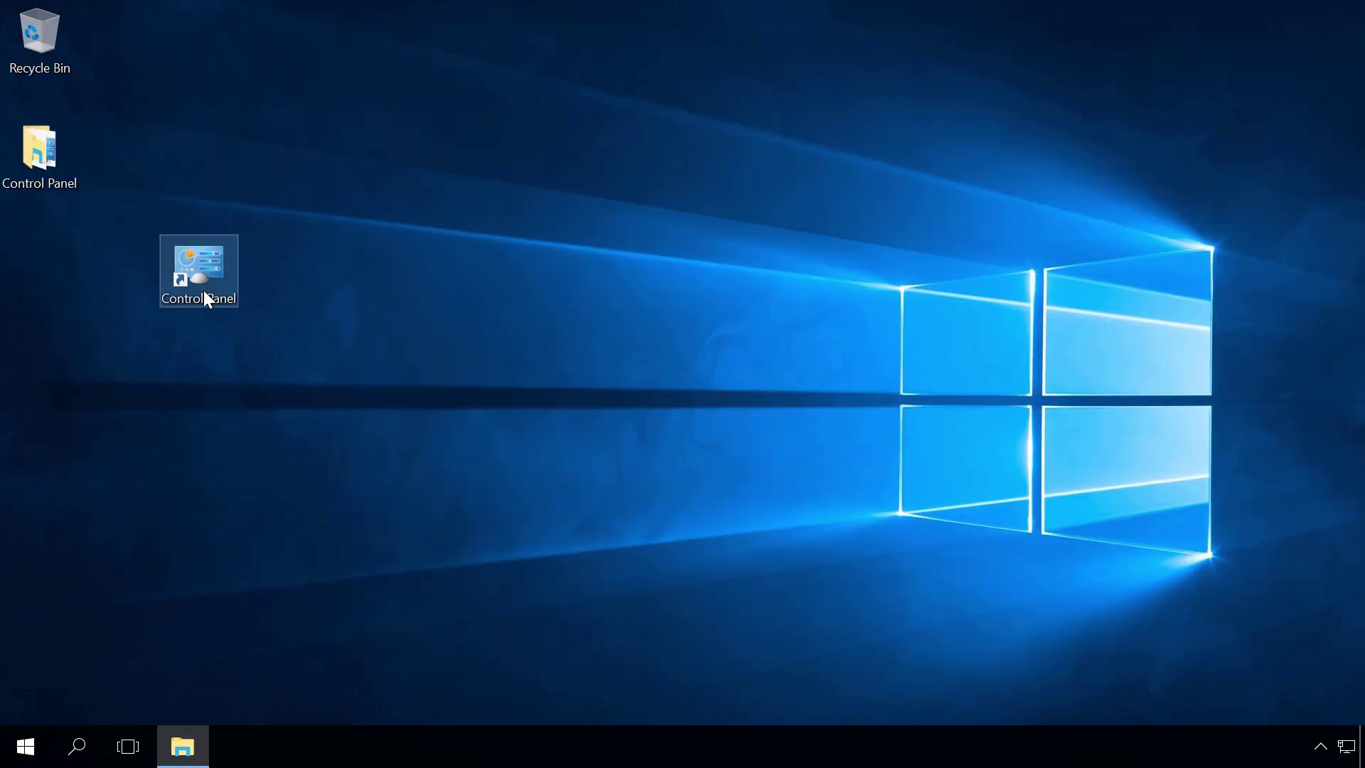
pyautogui.doubleClick(202, 280)
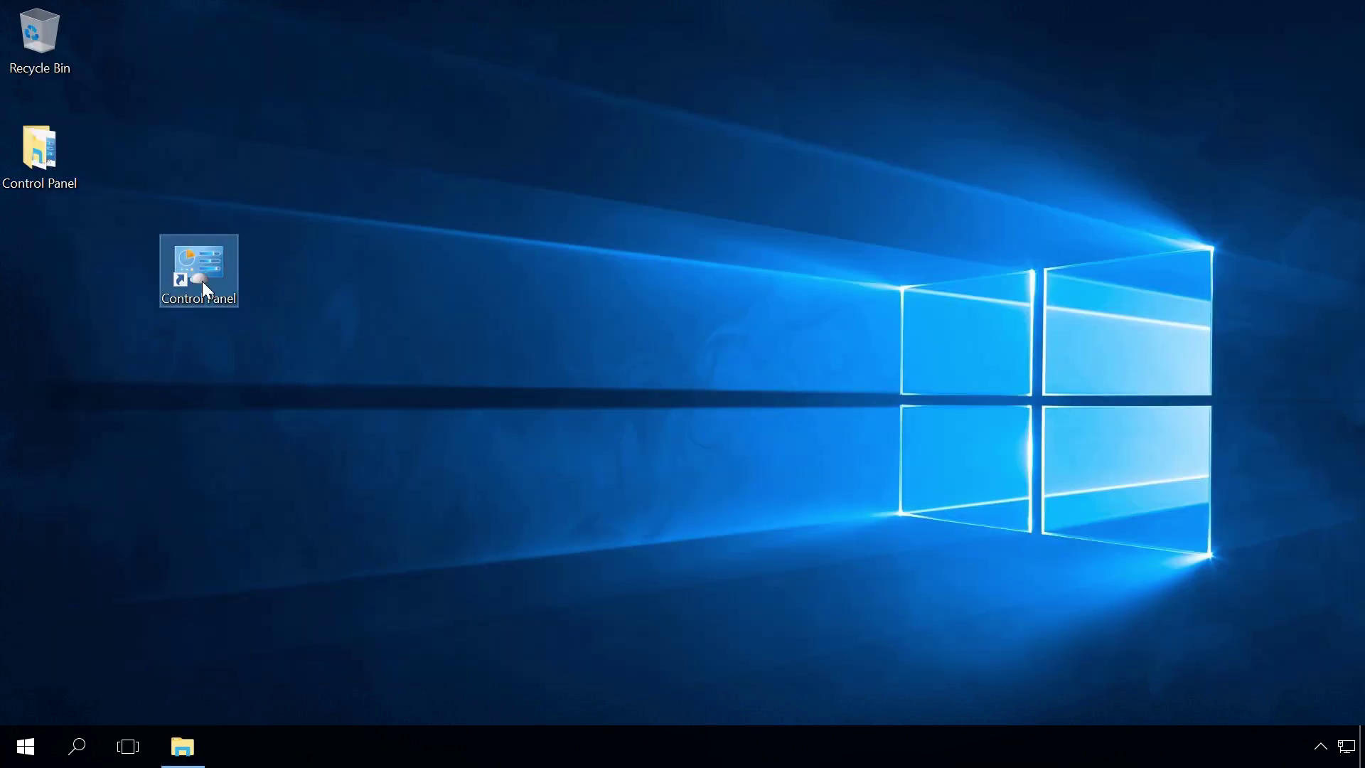
pyautogui.rightClick(202, 280)
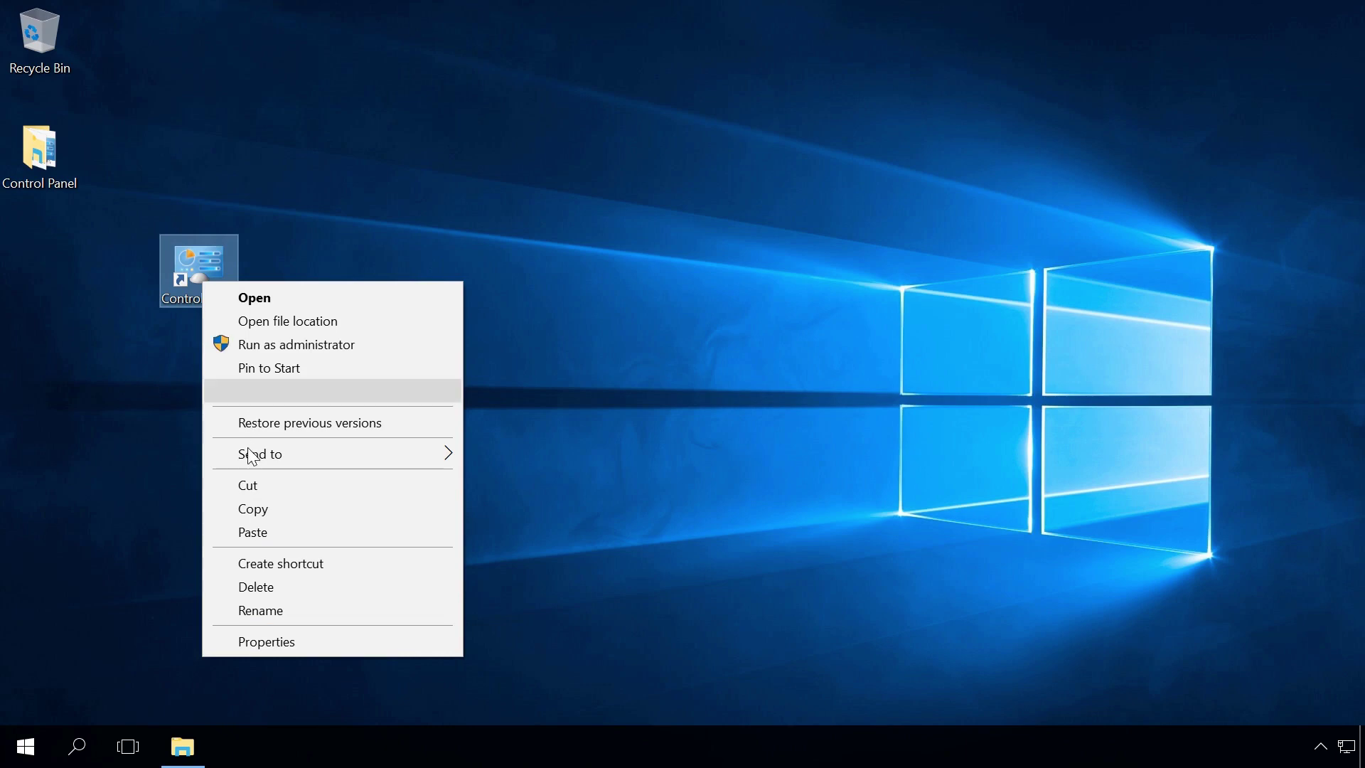
pyautogui.click(321, 253)
pyautogui.click(320, 253)
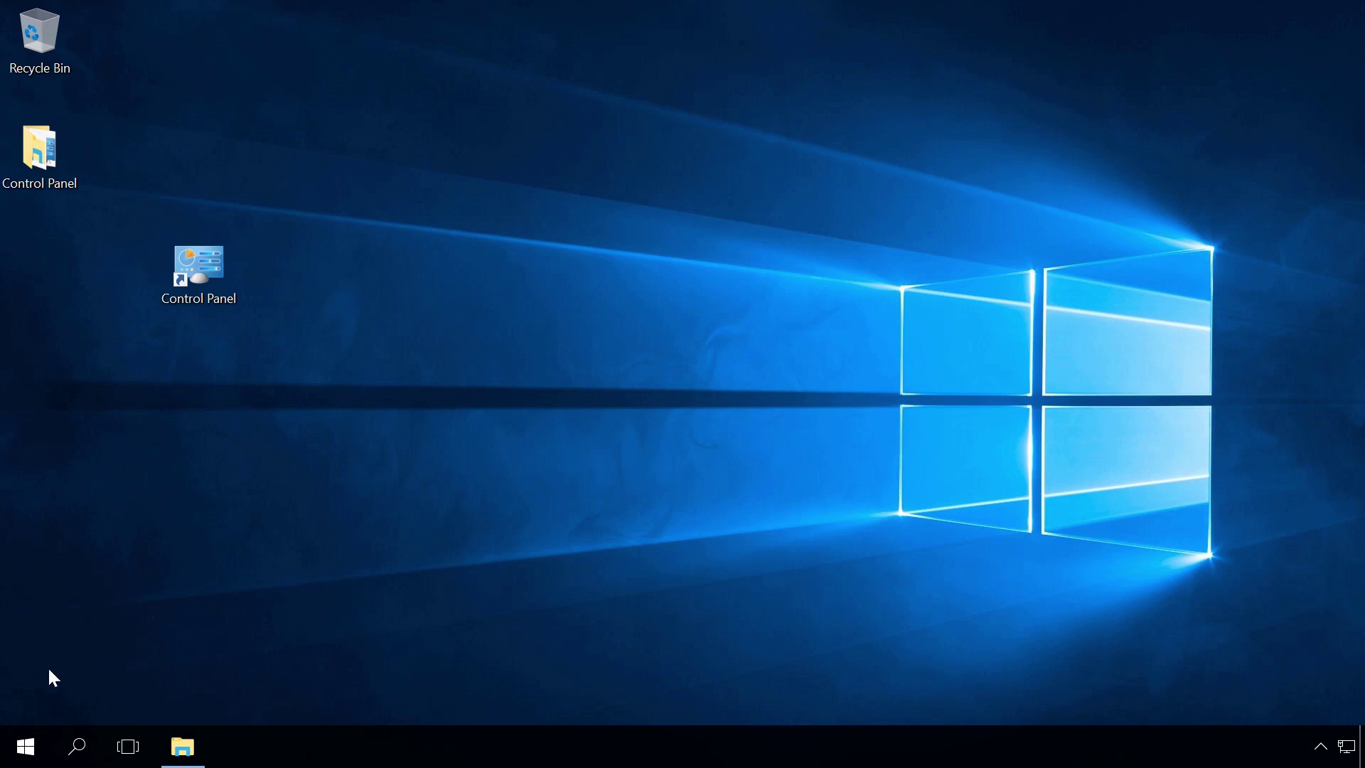
pyautogui.rightClick(29, 748)
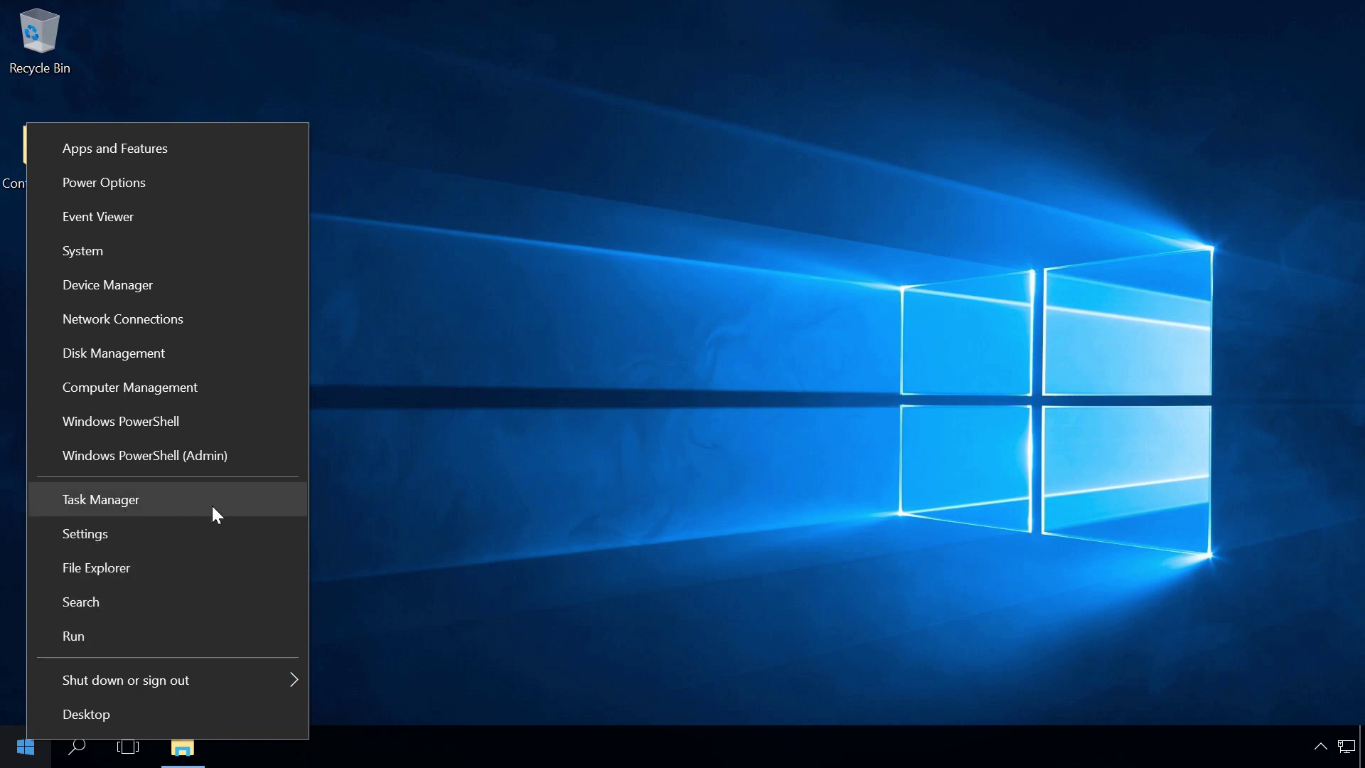
pyautogui.click(374, 534)
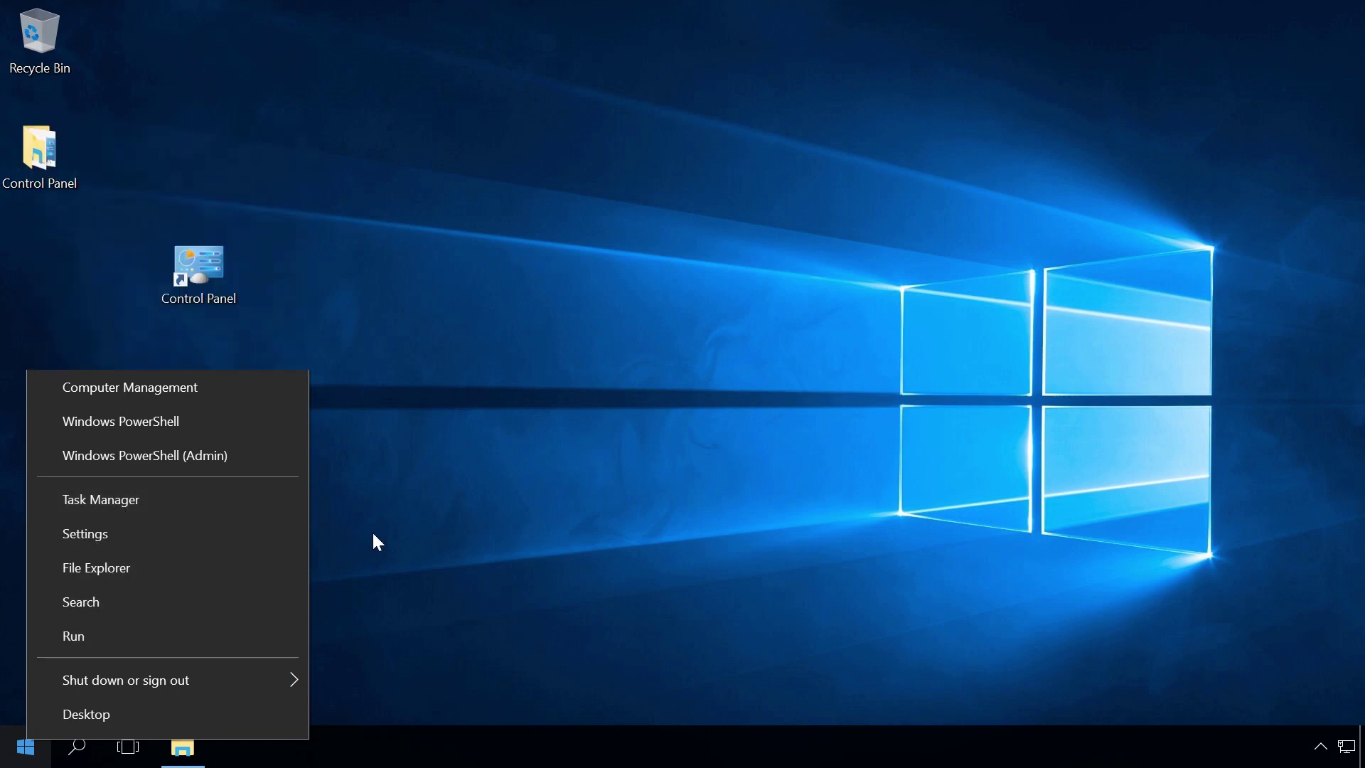
# Bring back the Group2 folder window, maximize and restore it, and review the Win+X menu entries.
pyautogui.click(190, 755)
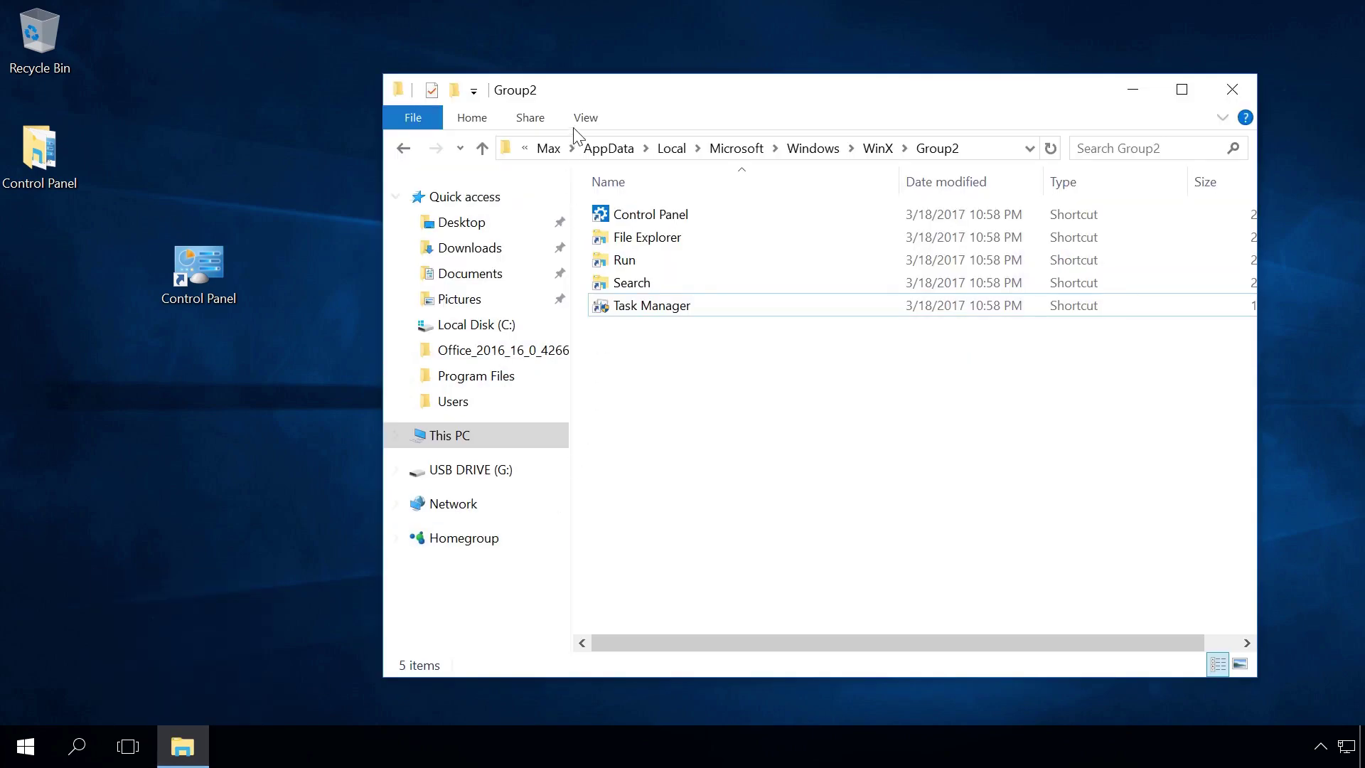
pyautogui.doubleClick(583, 93)
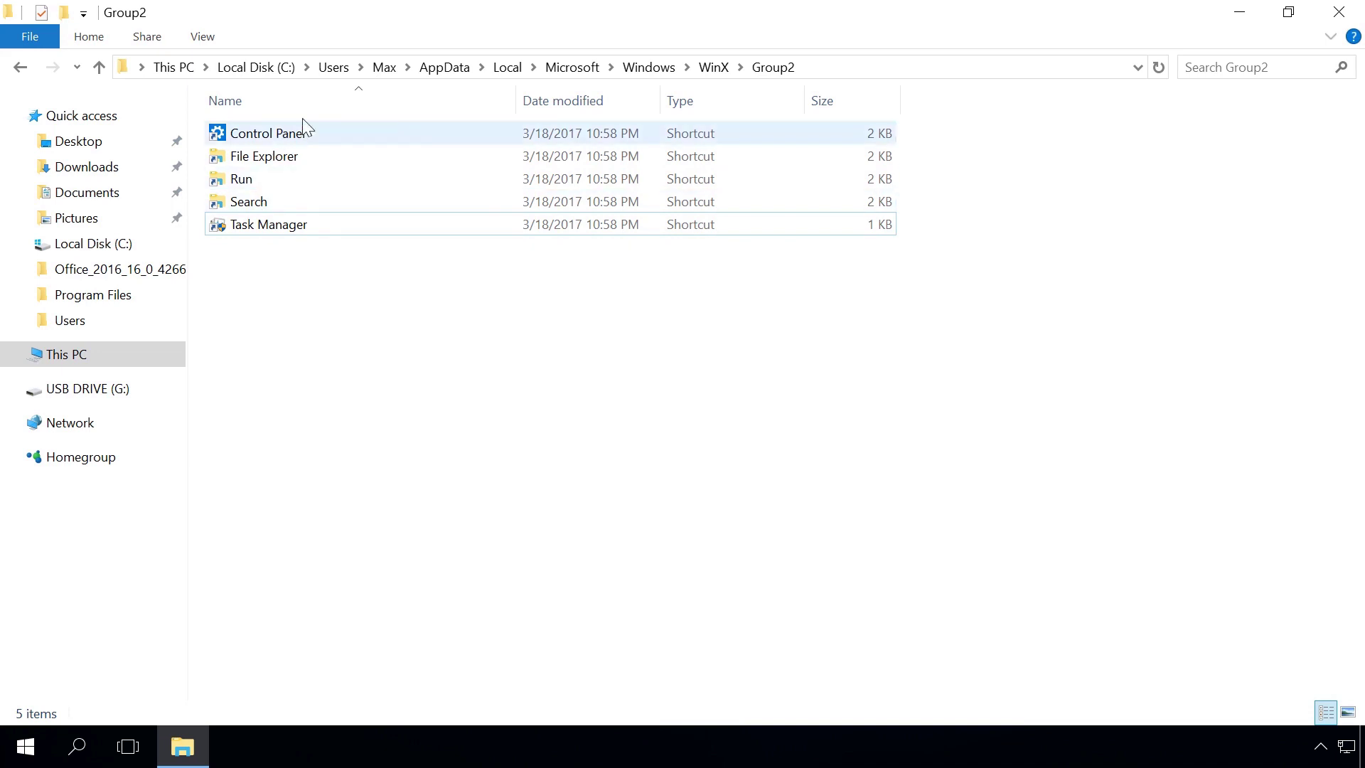
pyautogui.click(1289, 10)
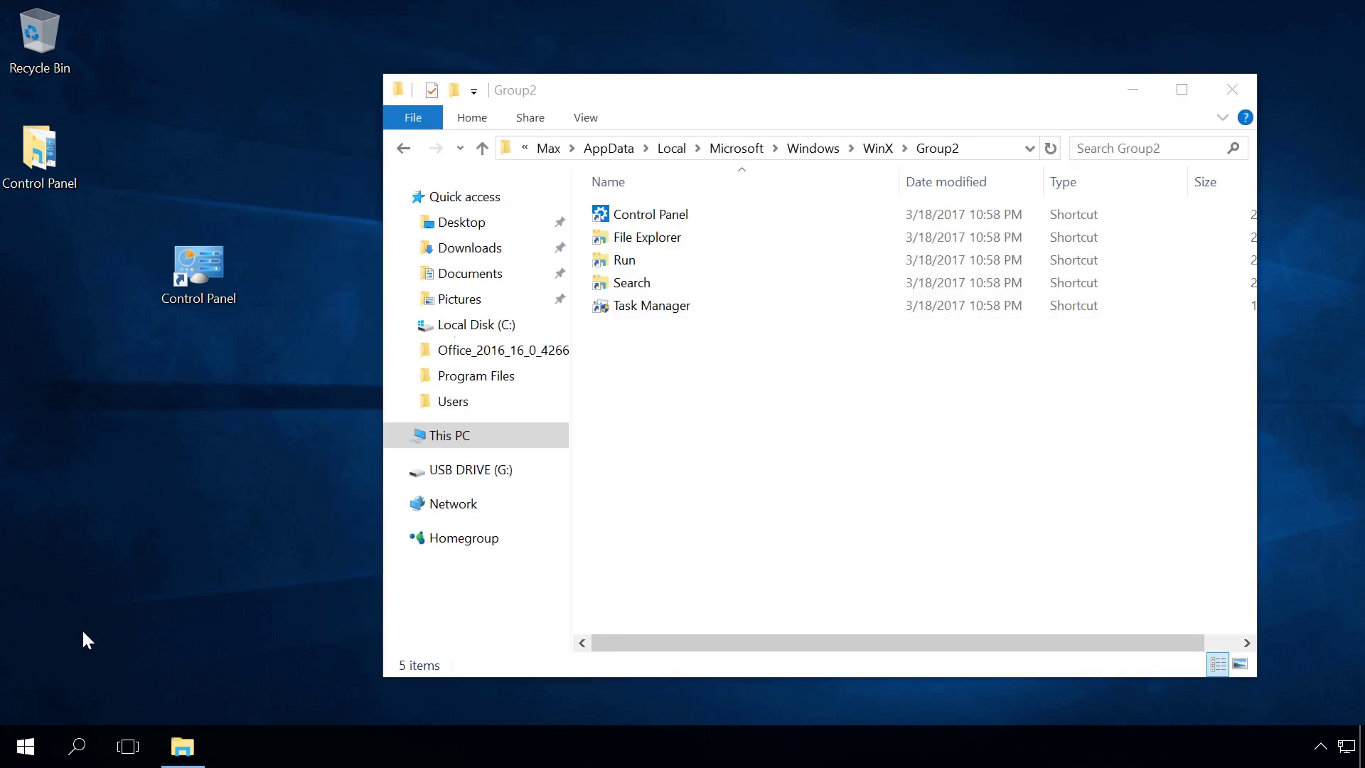
pyautogui.rightClick(27, 754)
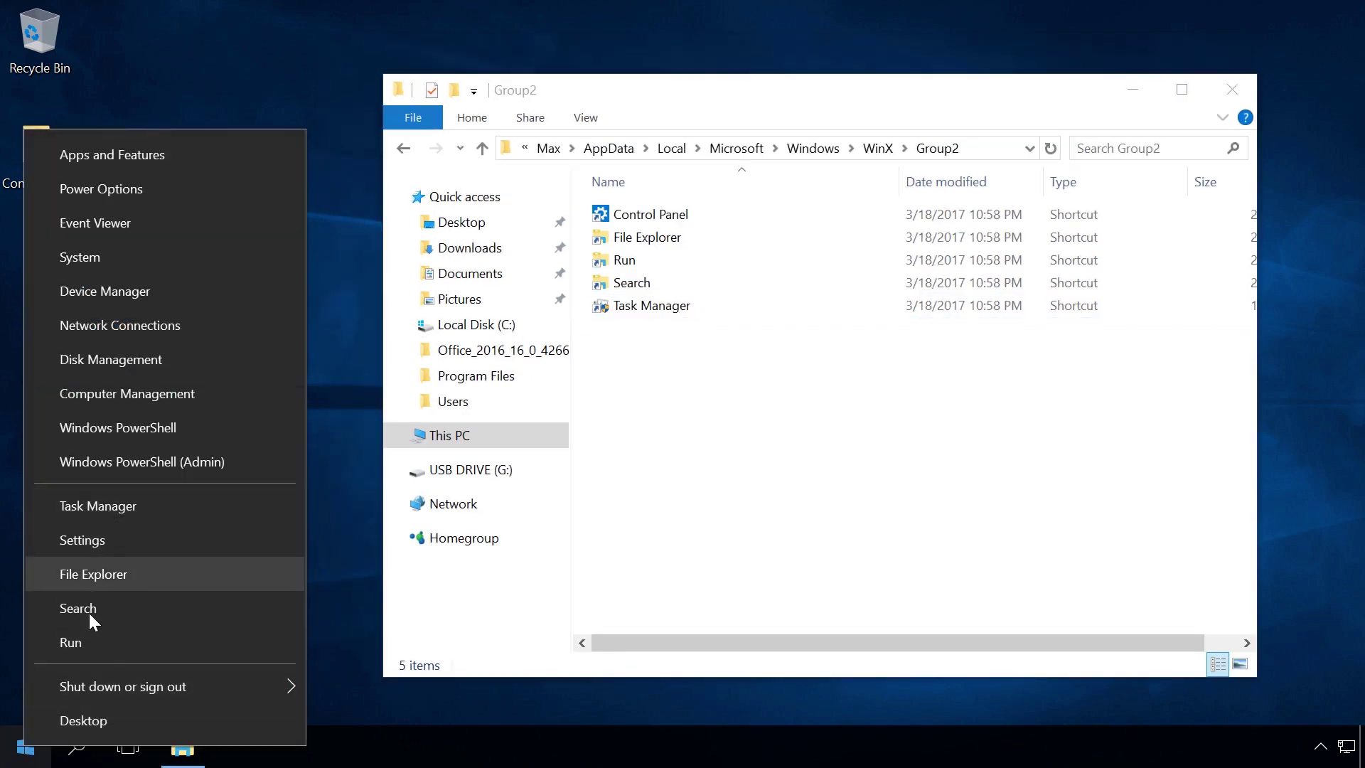
pyautogui.click(342, 545)
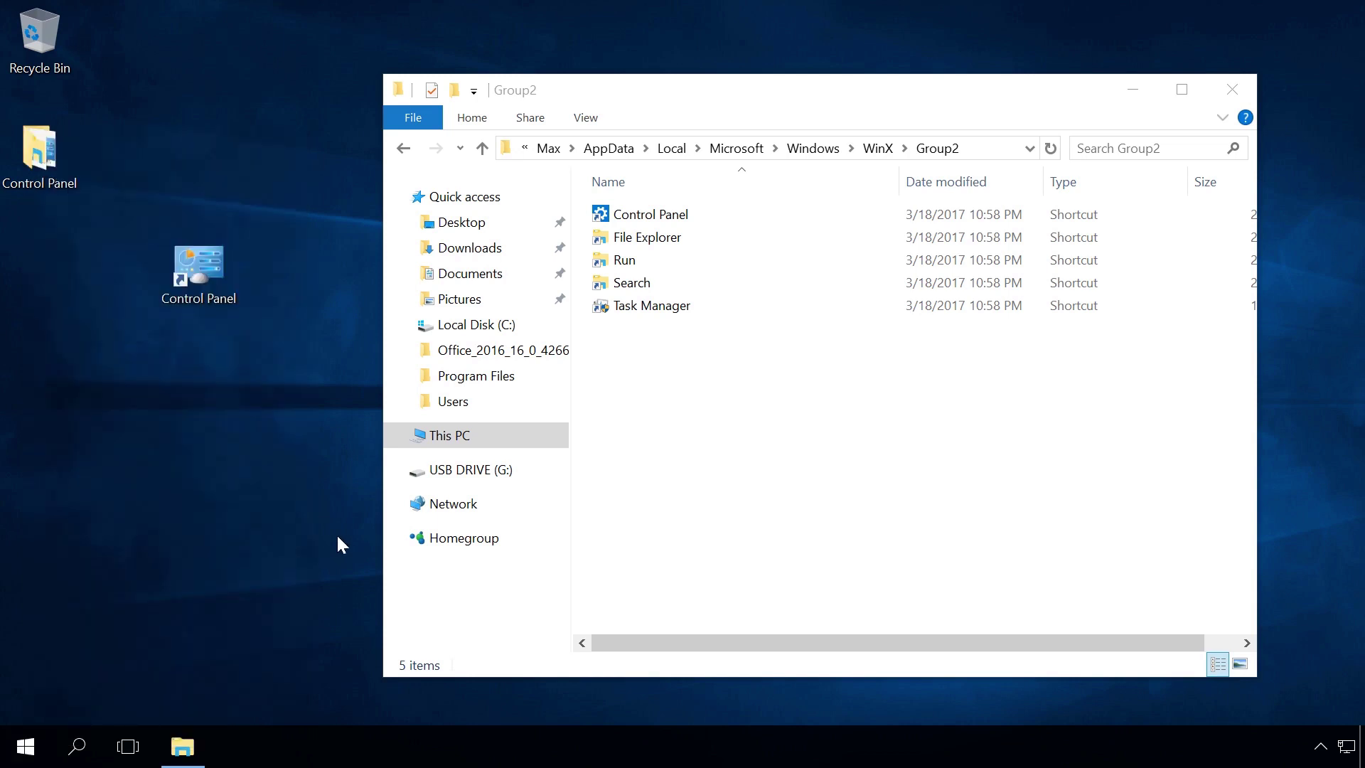
# Copy the Control Panel shortcut from the desktop Control Panel folder and paste it into Group2.
pyautogui.doubleClick(56, 171)
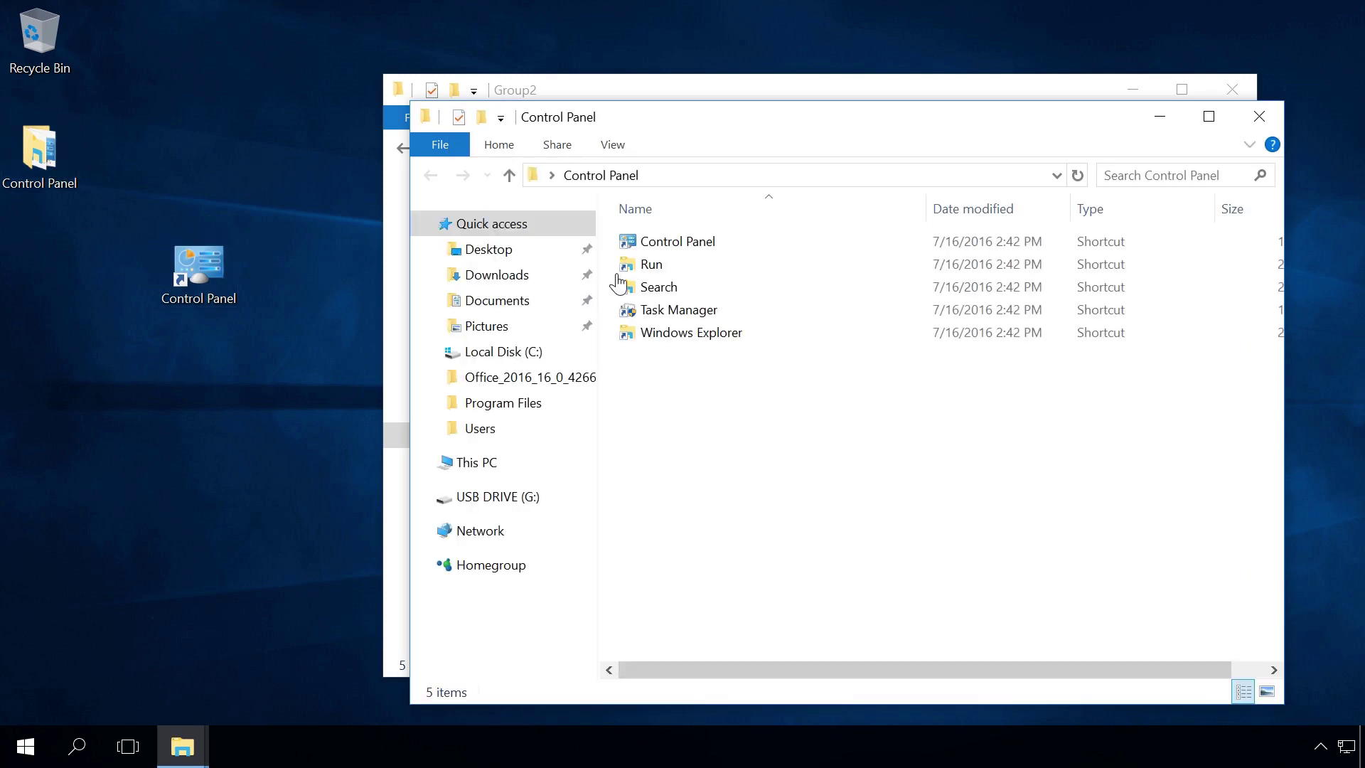
pyautogui.click(651, 243)
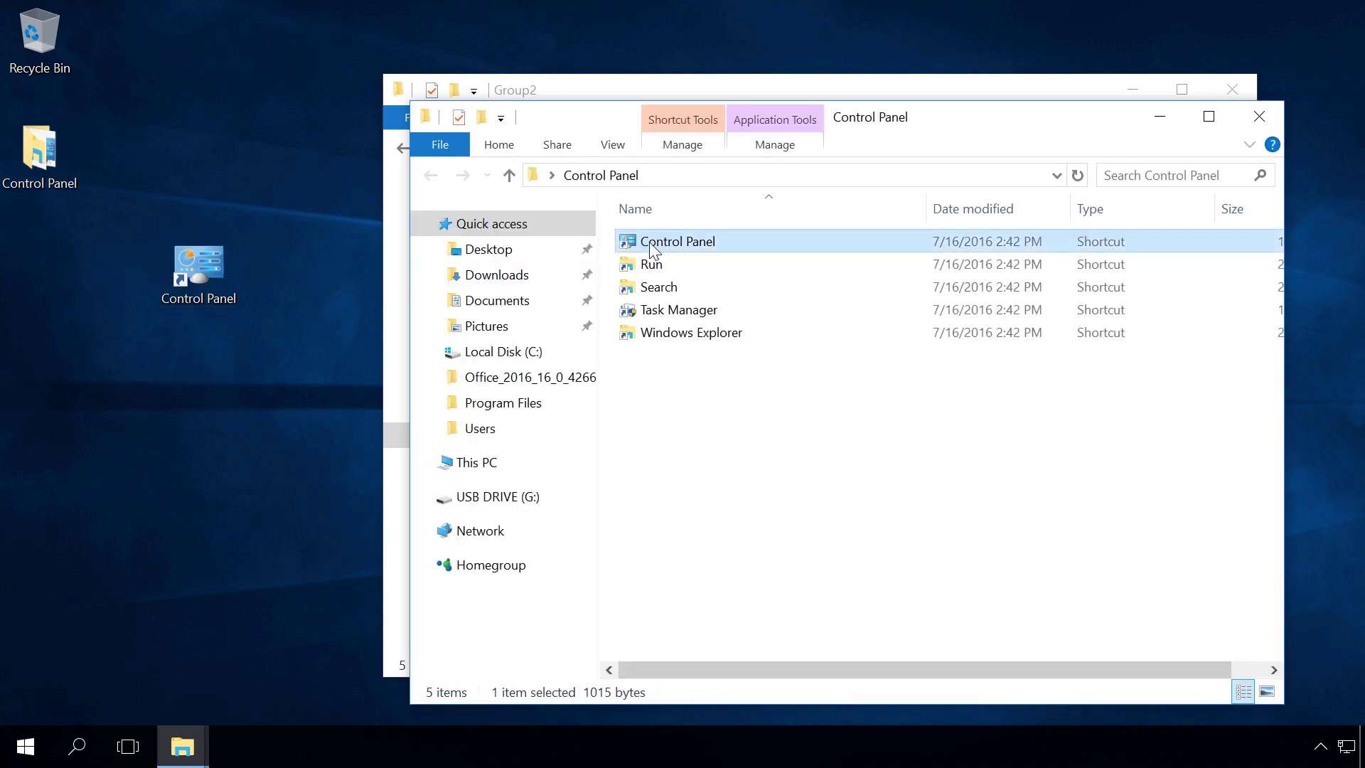
pyautogui.rightClick(652, 243)
pyautogui.click(700, 469)
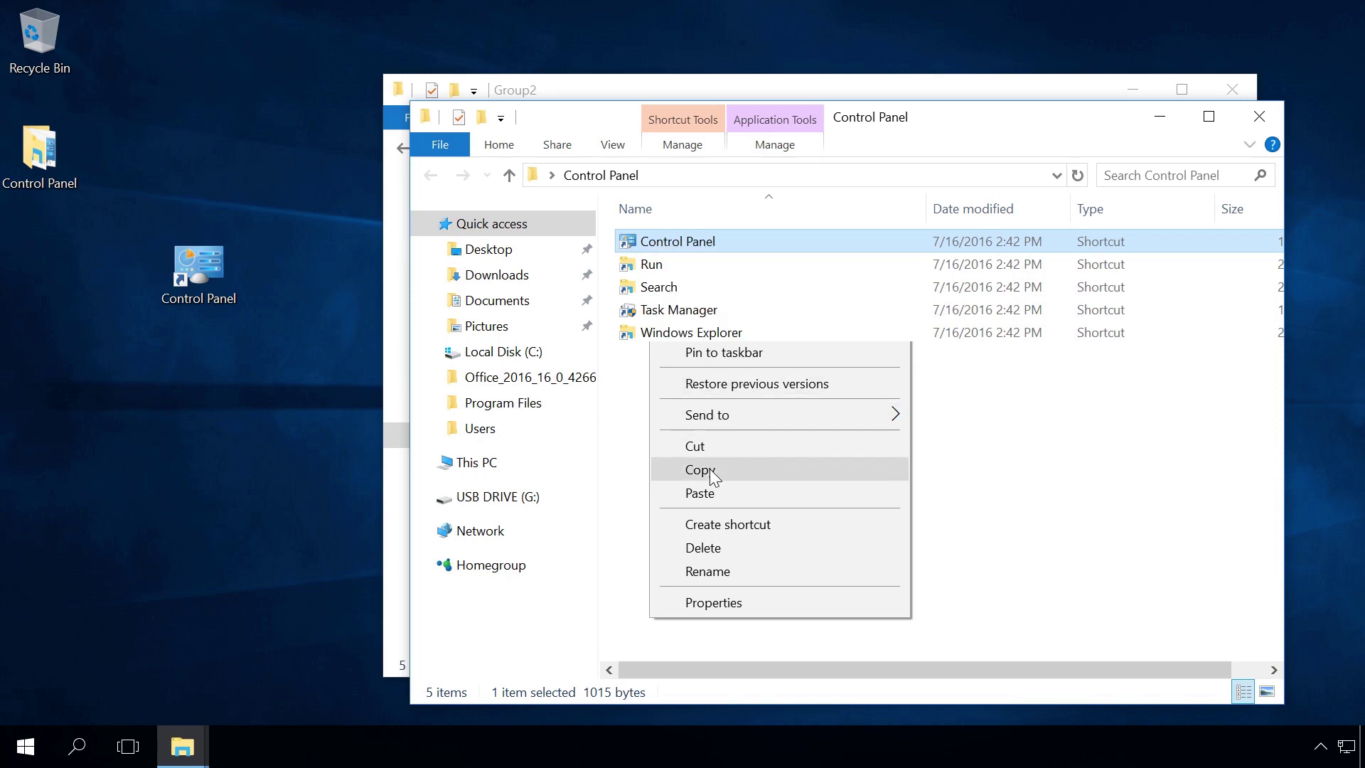
pyautogui.click(1259, 120)
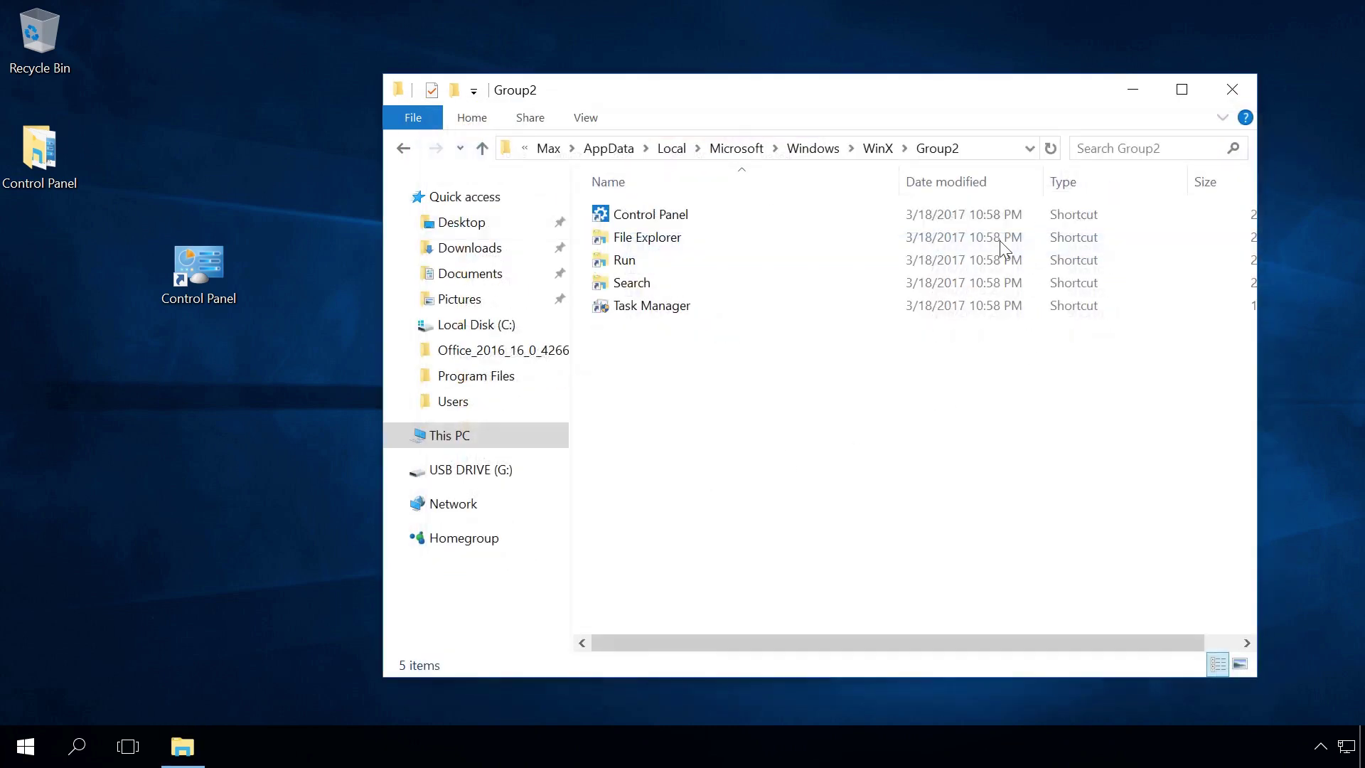
pyautogui.rightClick(784, 375)
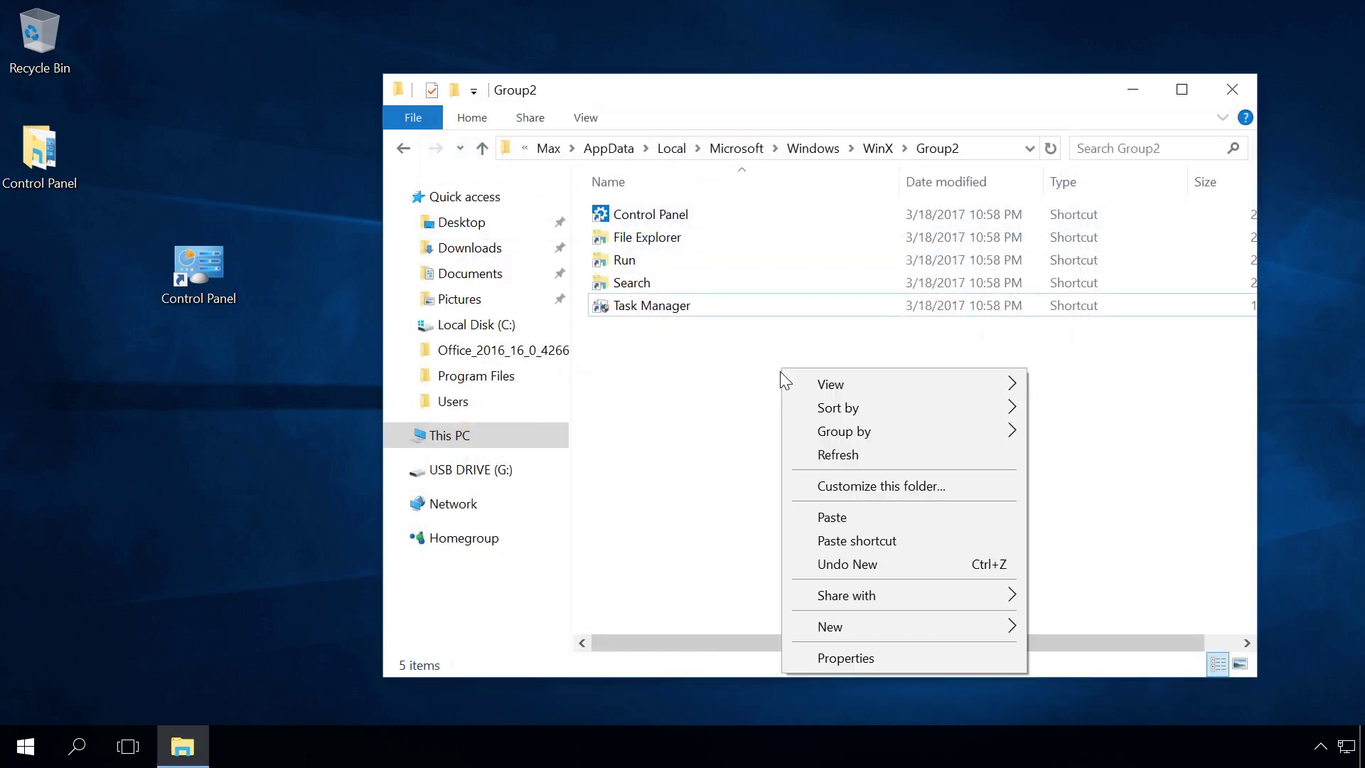
pyautogui.click(823, 525)
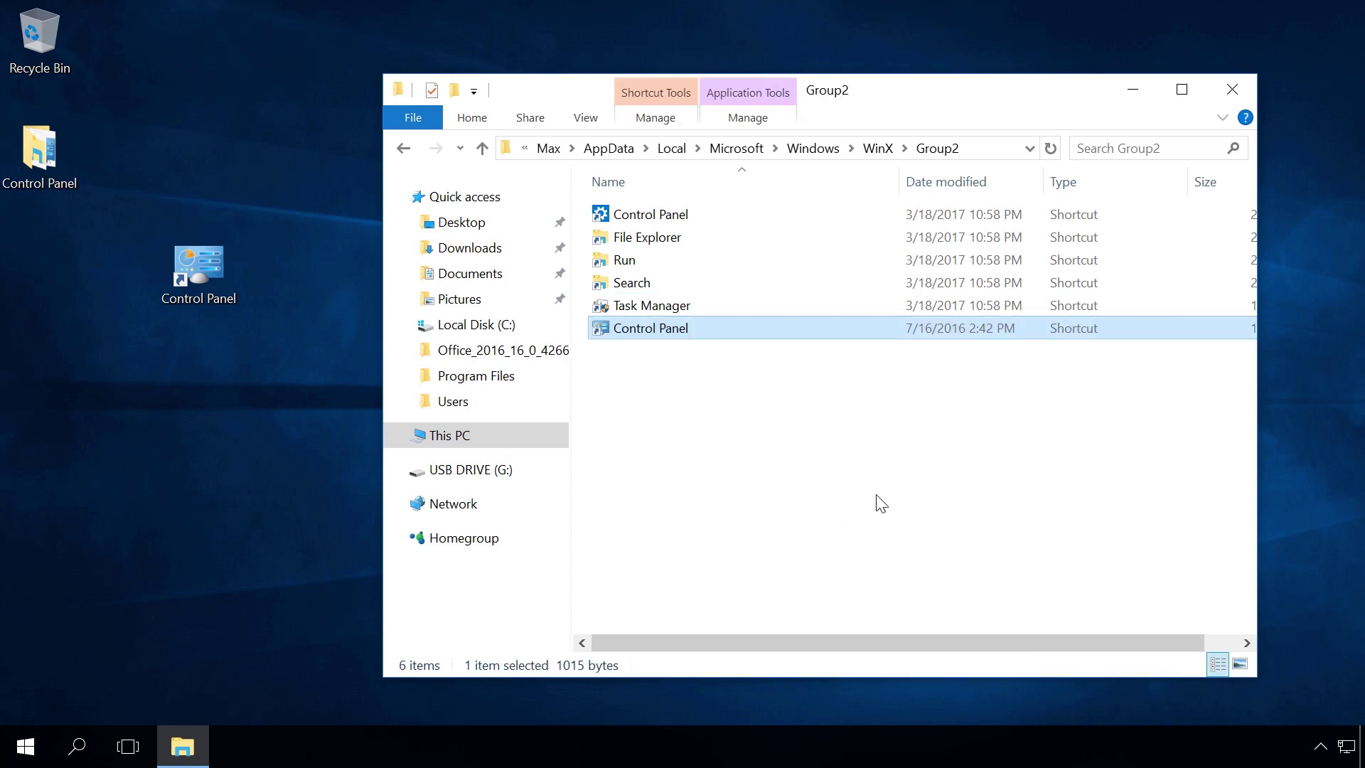
# Close the Group2 window and restart Windows from the Start menu's Power options.
pyautogui.click(1232, 95)
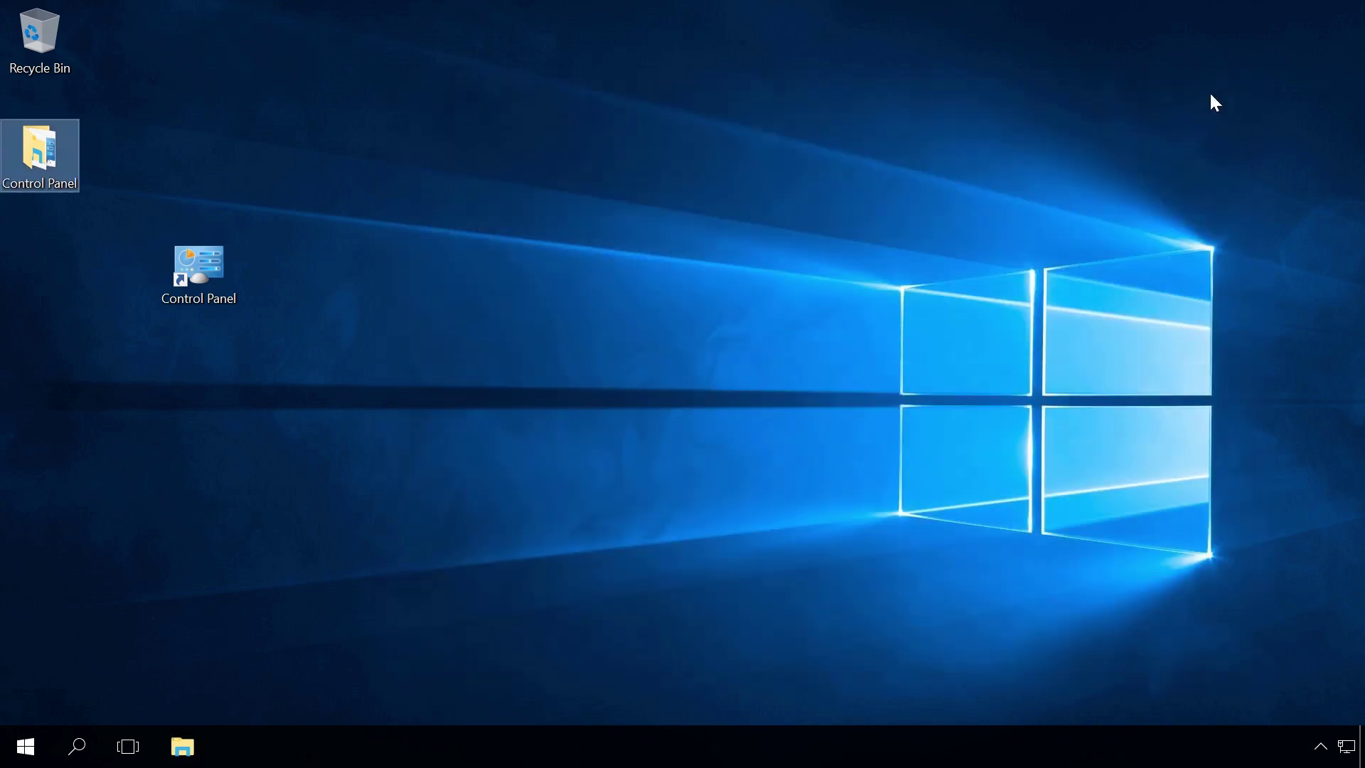
pyautogui.click(23, 745)
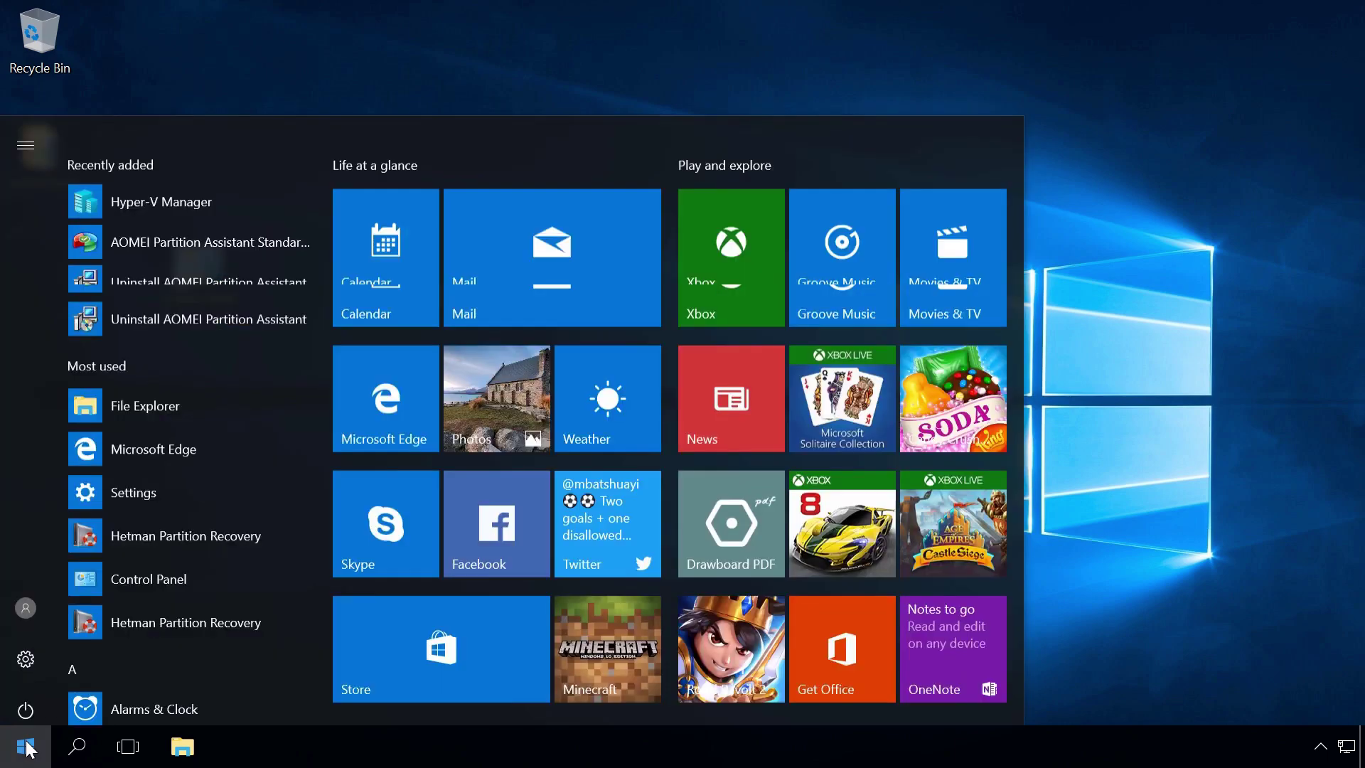
pyautogui.click(28, 701)
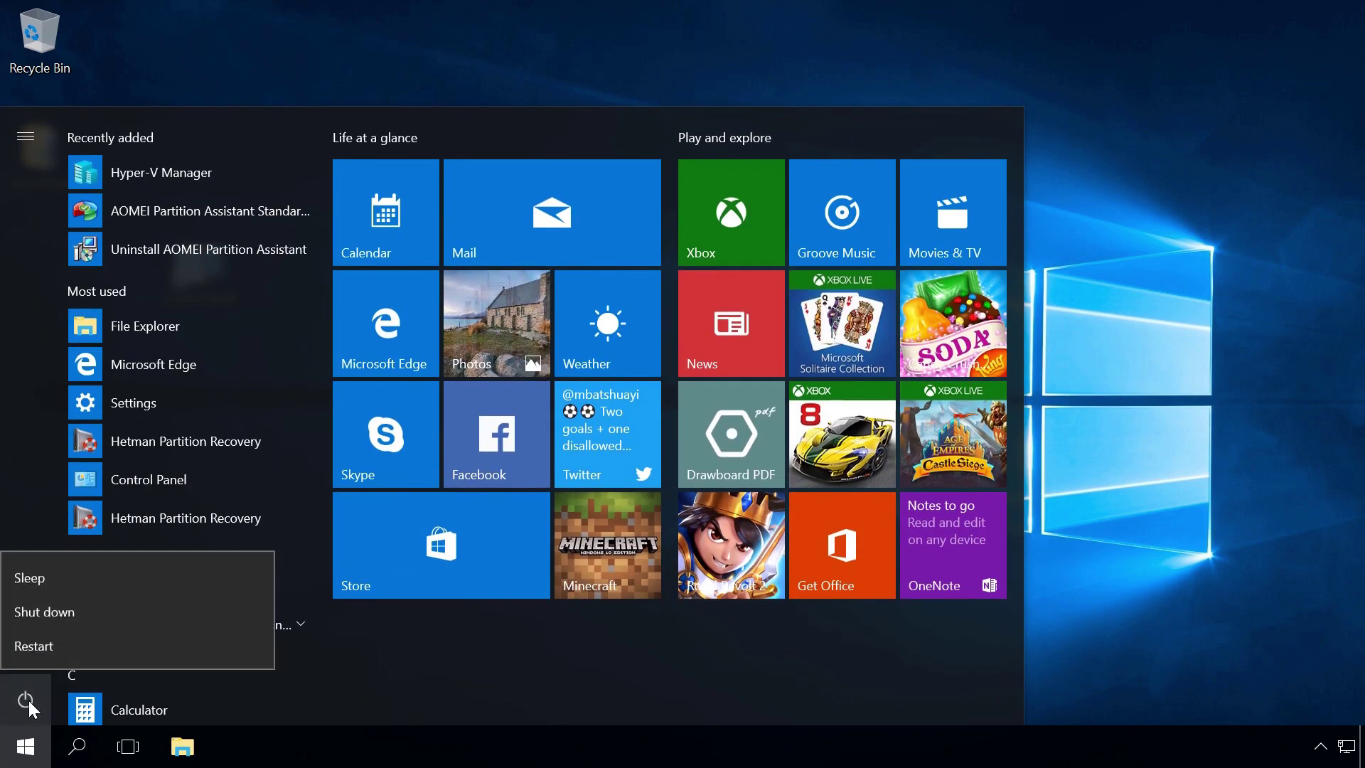
pyautogui.click(58, 643)
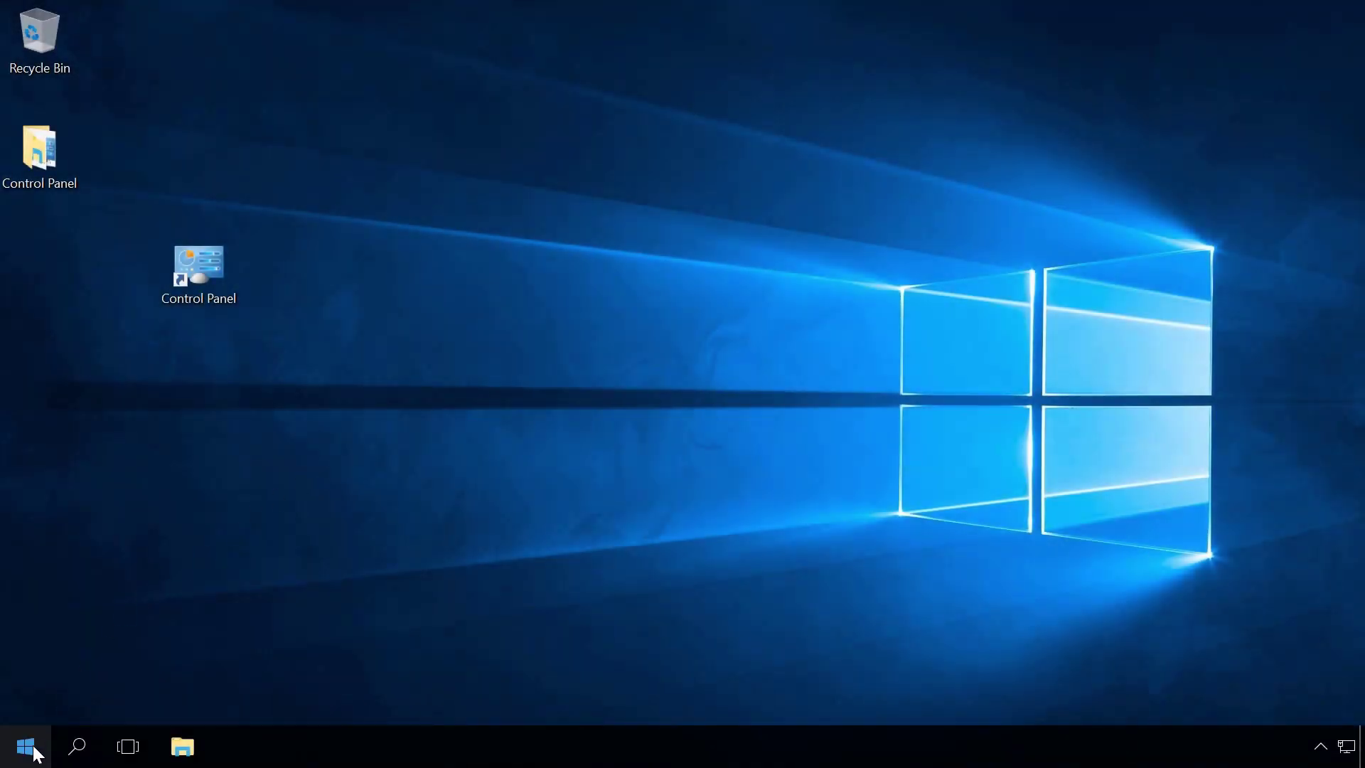
# Choose Control Panel from the Start button's right-click quick-link menu.
pyautogui.rightClick(36, 754)
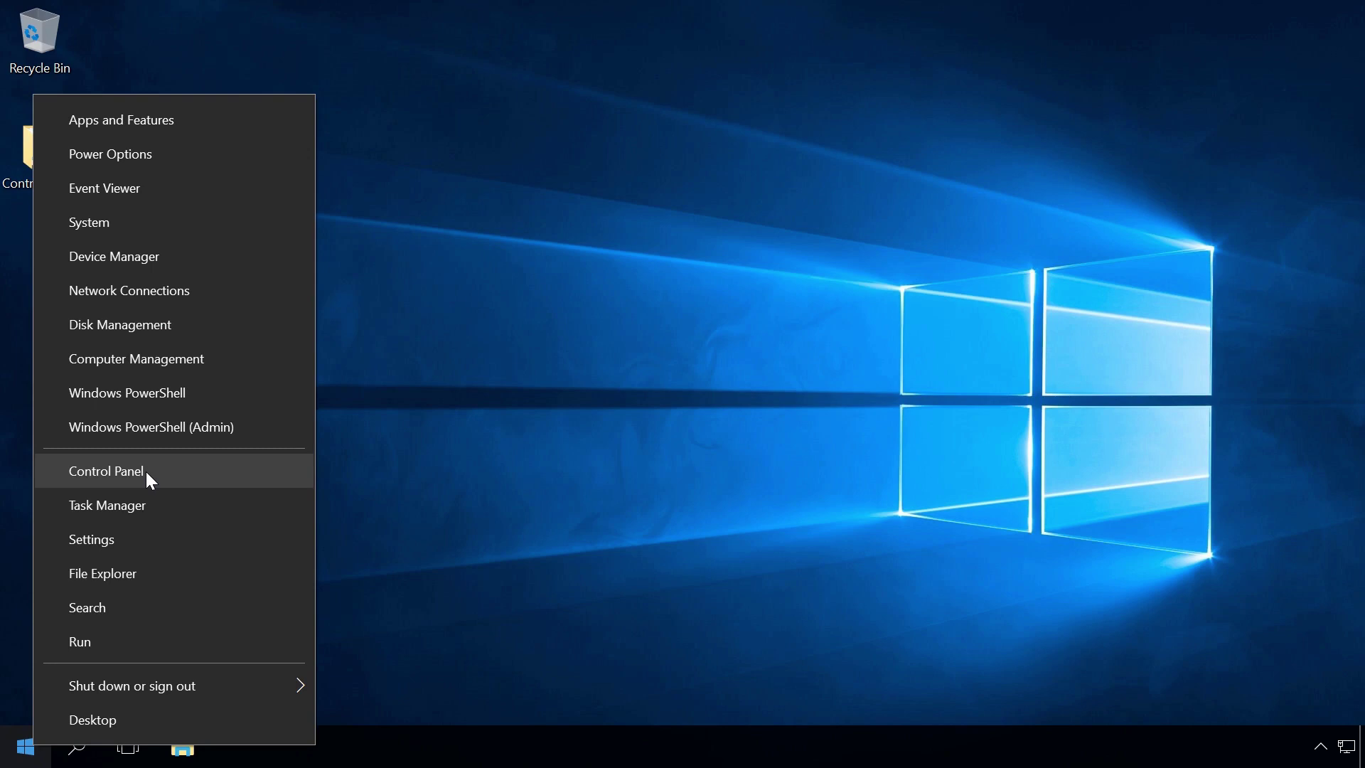
pyautogui.click(146, 472)
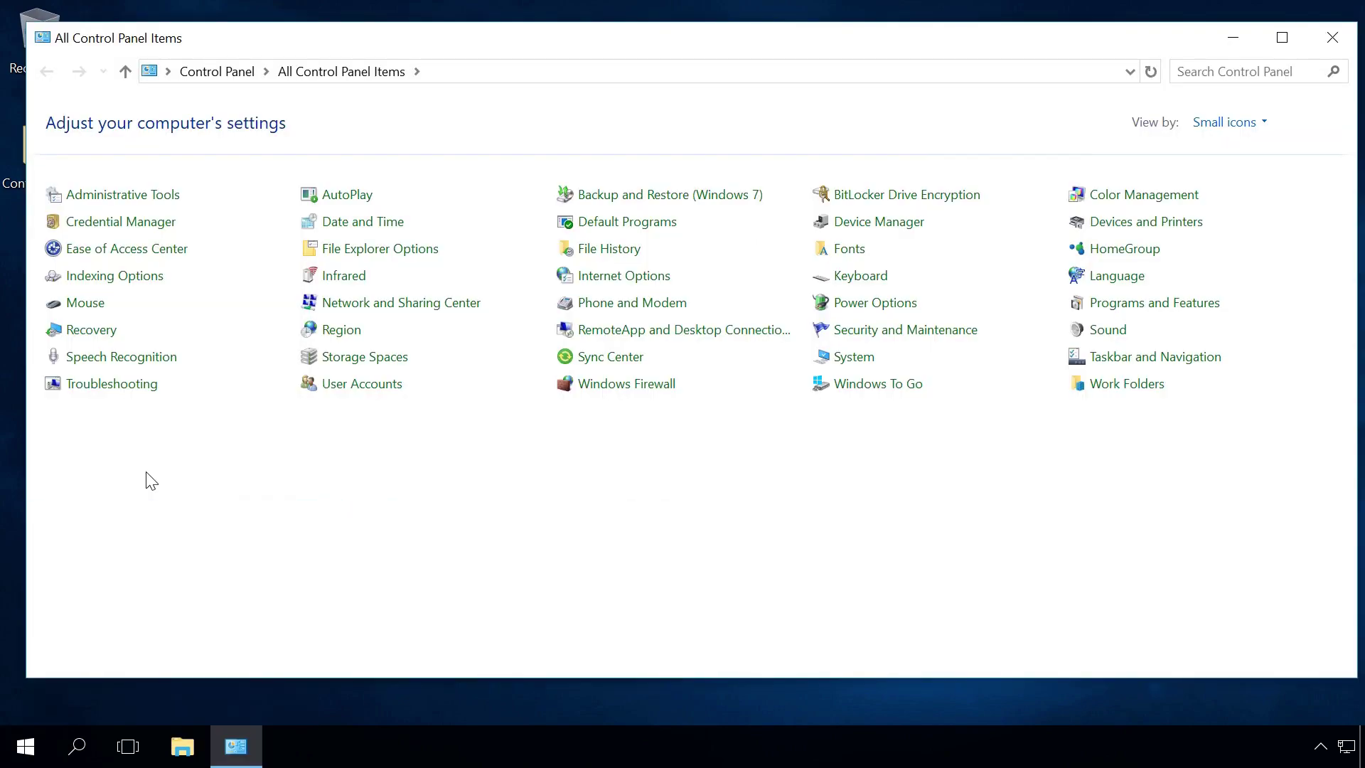